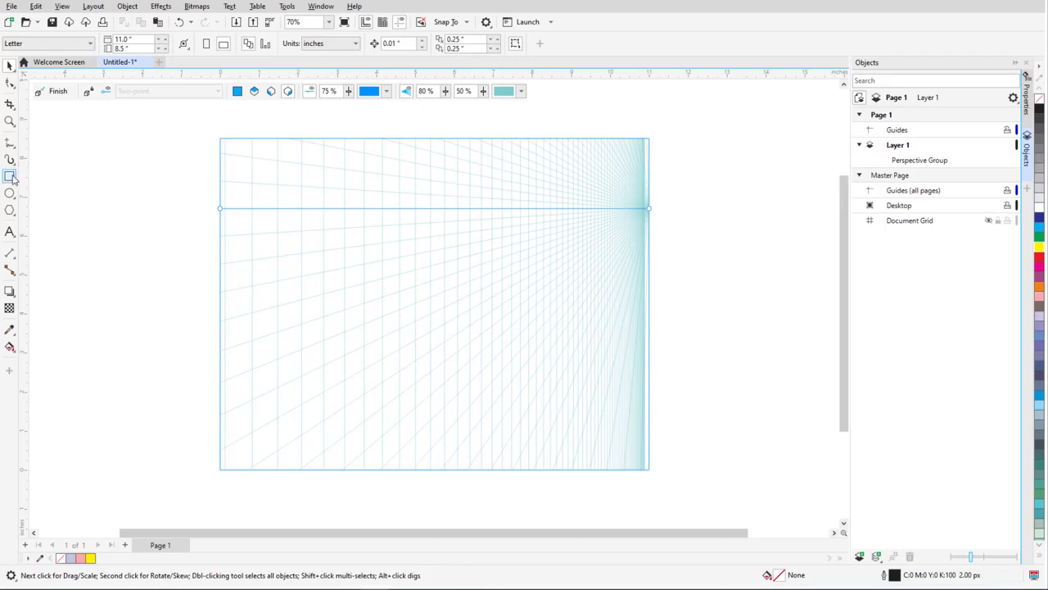
Draw a pink-filled rectangle on the right perspective plane and an adjoining rectangle with a different fill color on the left plane
{"action": "left_click_drag", "start_coordinate": [463, 262], "coordinate": [516, 348]}
{"action": "left_click", "coordinate": [1040, 299]}
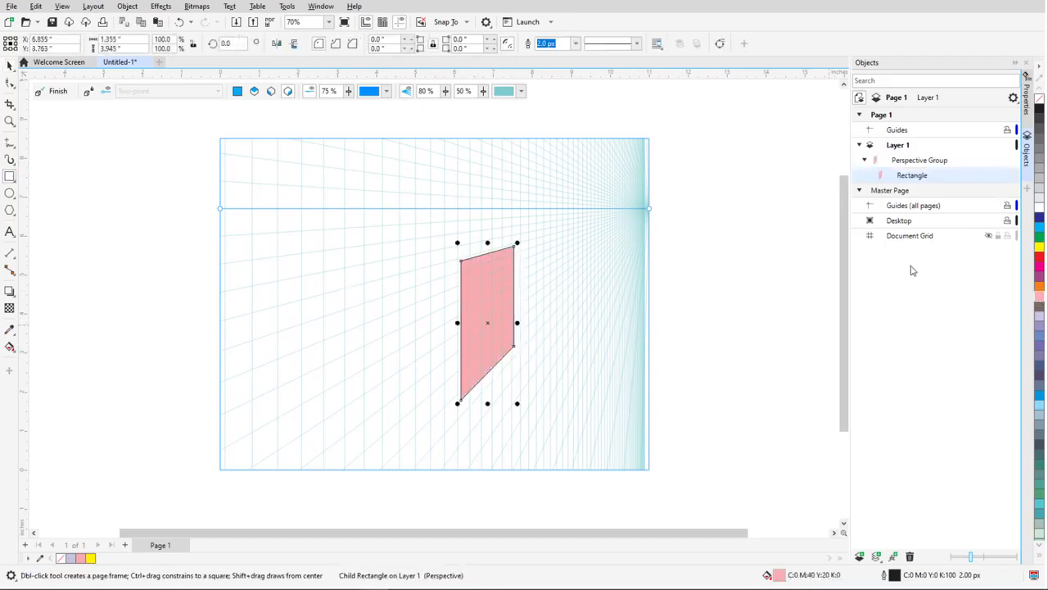
{"action": "left_click", "coordinate": [271, 91]}
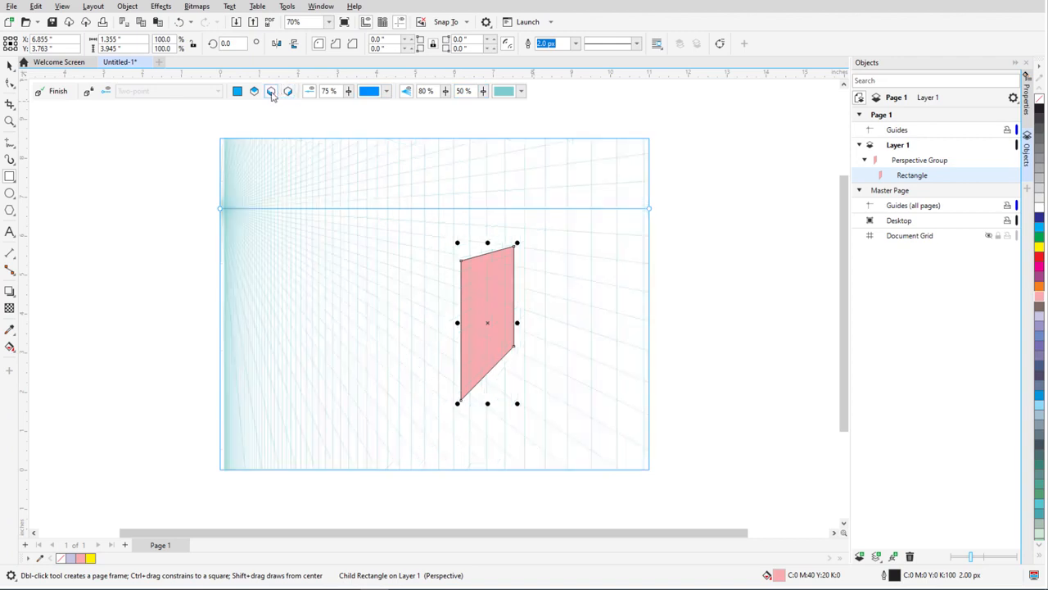
{"action": "left_click_drag", "start_coordinate": [461, 400], "coordinate": [430, 246]}
{"action": "left_click", "coordinate": [1039, 326]}
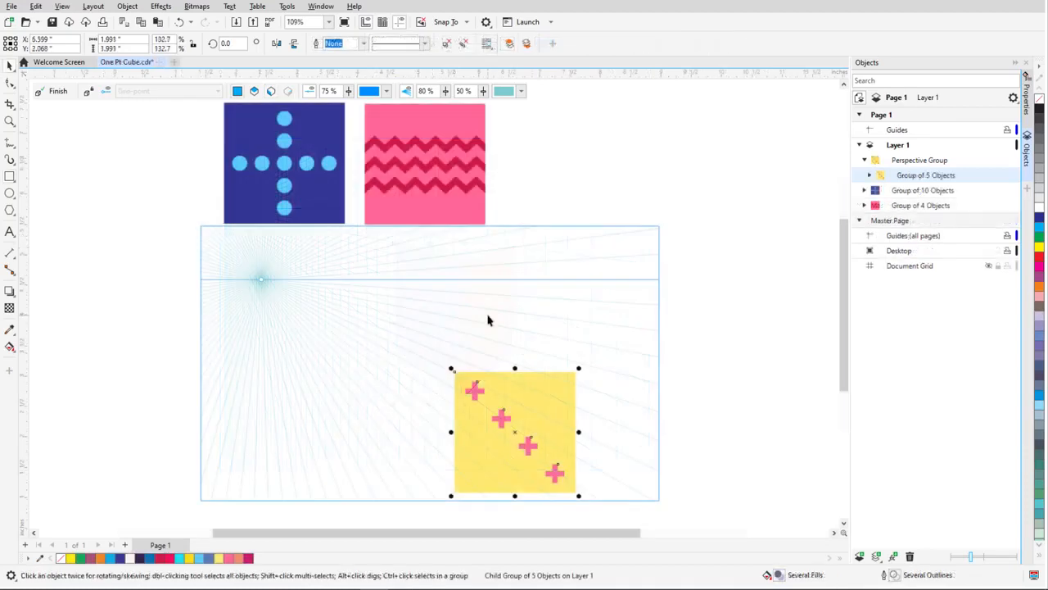
Move the pink zigzag group to the side plane and align its lower-right corner with the yellow square's lower-left corner
{"action": "right_click", "coordinate": [467, 122]}
{"action": "mouse_move", "coordinate": [538, 129]}
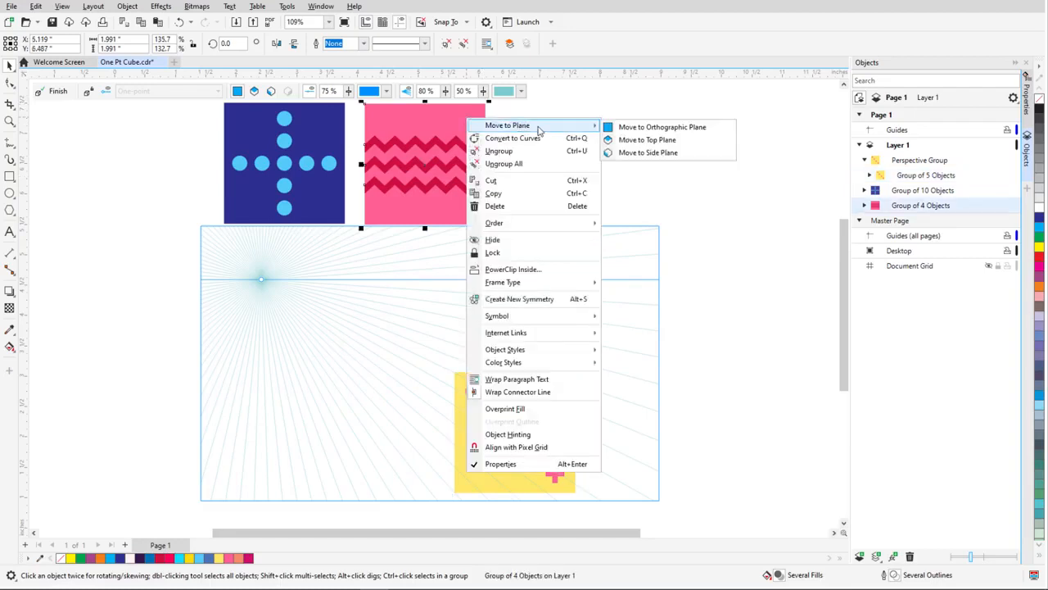
{"action": "left_click", "coordinate": [655, 154]}
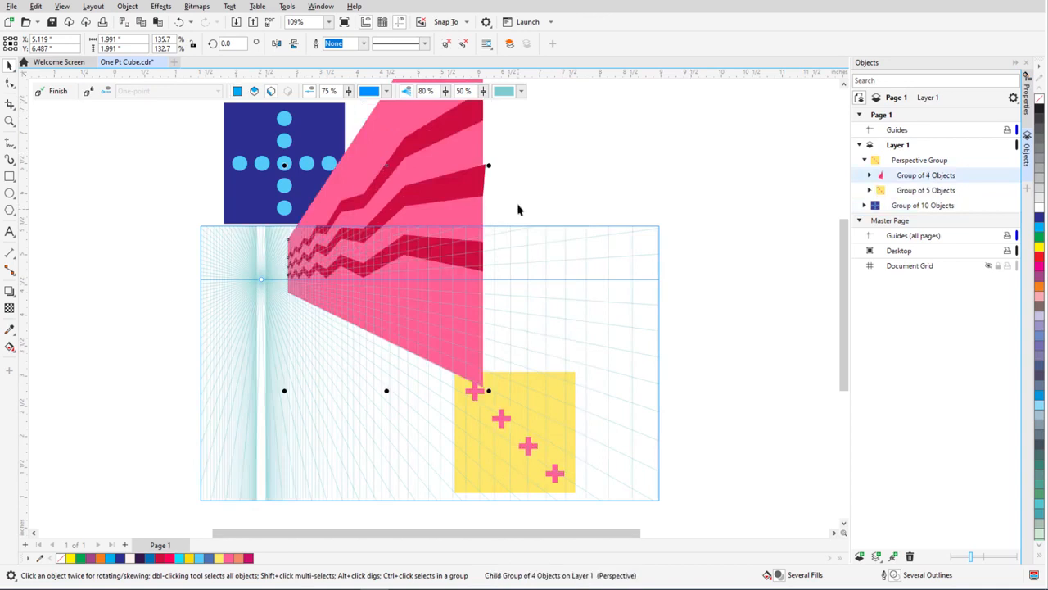
{"action": "left_click_drag", "start_coordinate": [454, 217], "coordinate": [529, 483]}
{"action": "scroll", "coordinate": [446, 496], "scroll_direction": "up", "scroll_amount": 4}
{"action": "scroll", "coordinate": [491, 475], "scroll_direction": "down", "scroll_amount": 4}
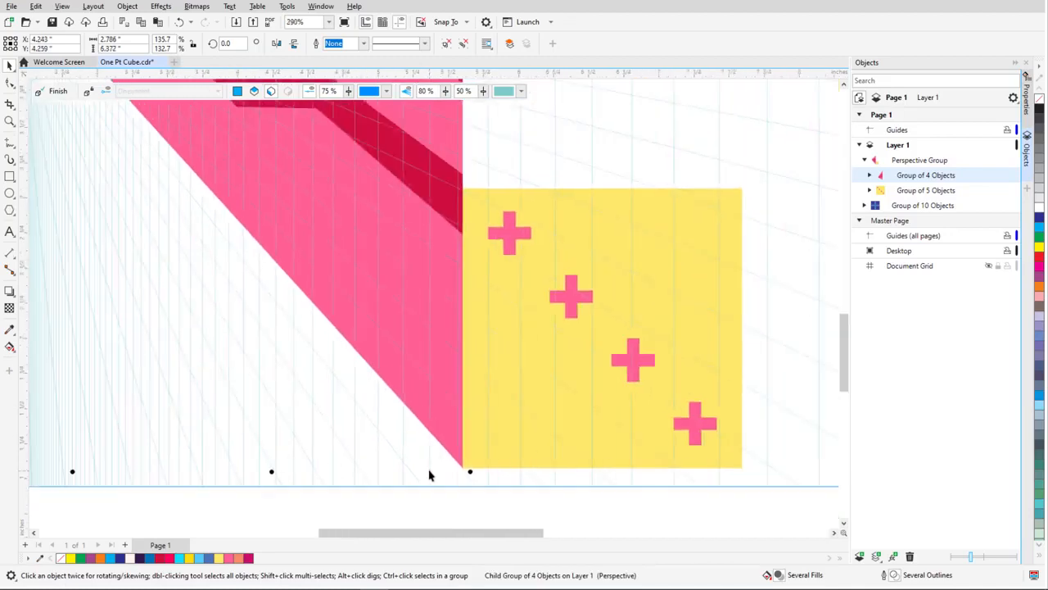
{"action": "scroll", "coordinate": [489, 469], "scroll_direction": "down", "scroll_amount": 1}
Scale down the pink zigzag panel from its far upper corner to form the cube's receding side beside the yellow square
{"action": "left_click_drag", "start_coordinate": [328, 126], "coordinate": [421, 175]}
{"action": "scroll", "coordinate": [507, 456], "scroll_direction": "up", "scroll_amount": 3}
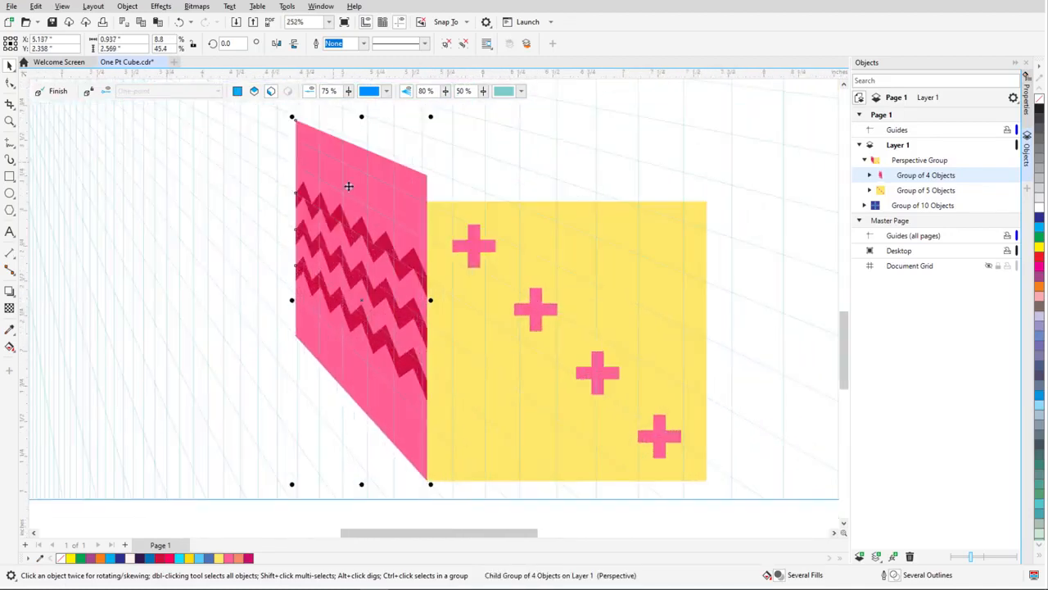
{"action": "left_click_drag", "start_coordinate": [292, 117], "coordinate": [303, 122]}
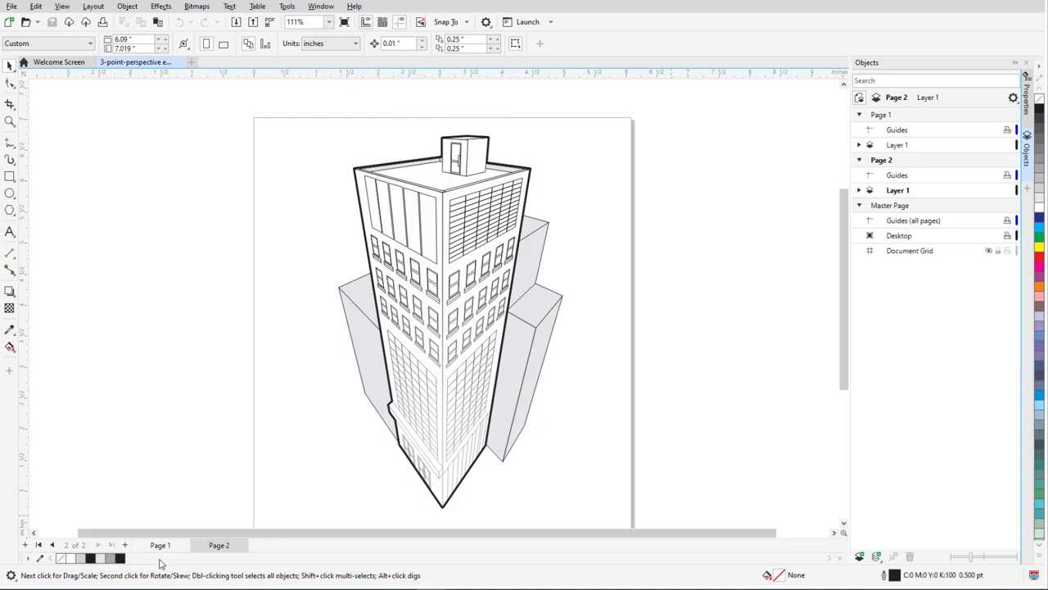
View page 1 of the three-point perspective building drawing
{"action": "left_click", "coordinate": [159, 546]}
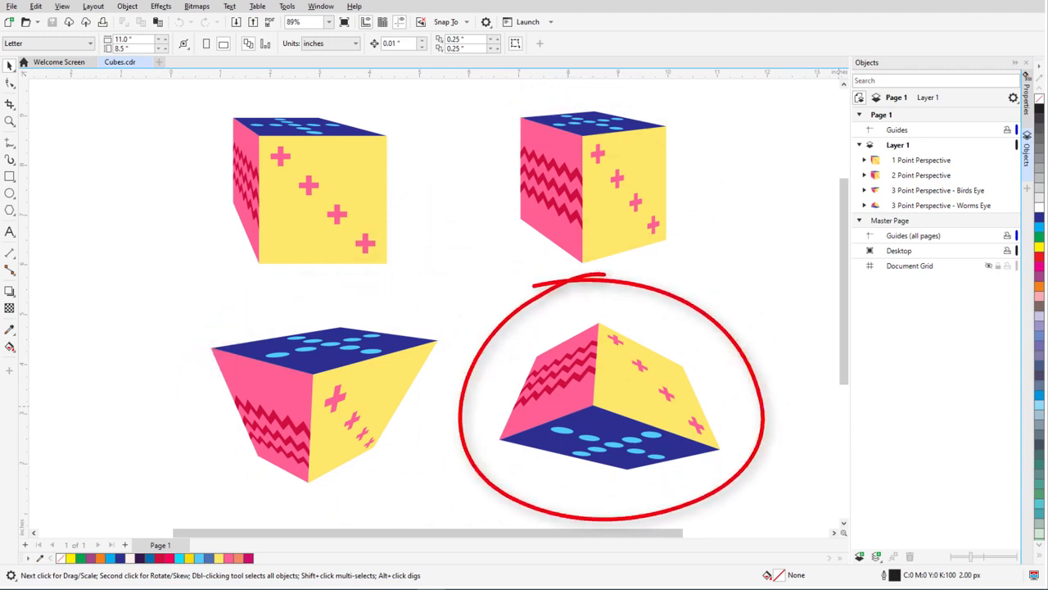
Open the 2 Point Perspective cube group for editing
{"action": "left_click", "coordinate": [626, 238]}
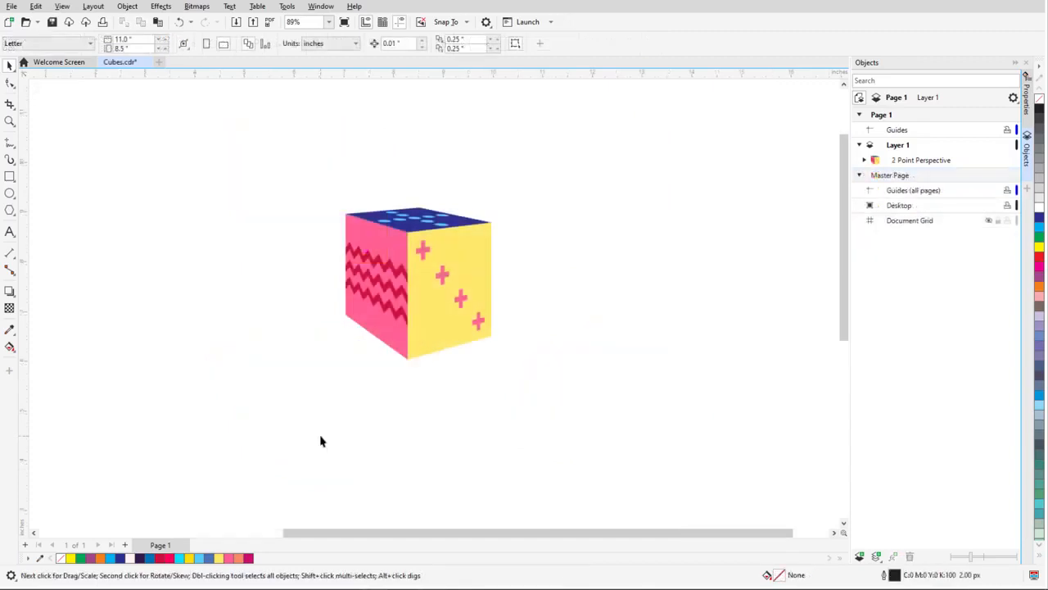
{"action": "left_click", "coordinate": [383, 329]}
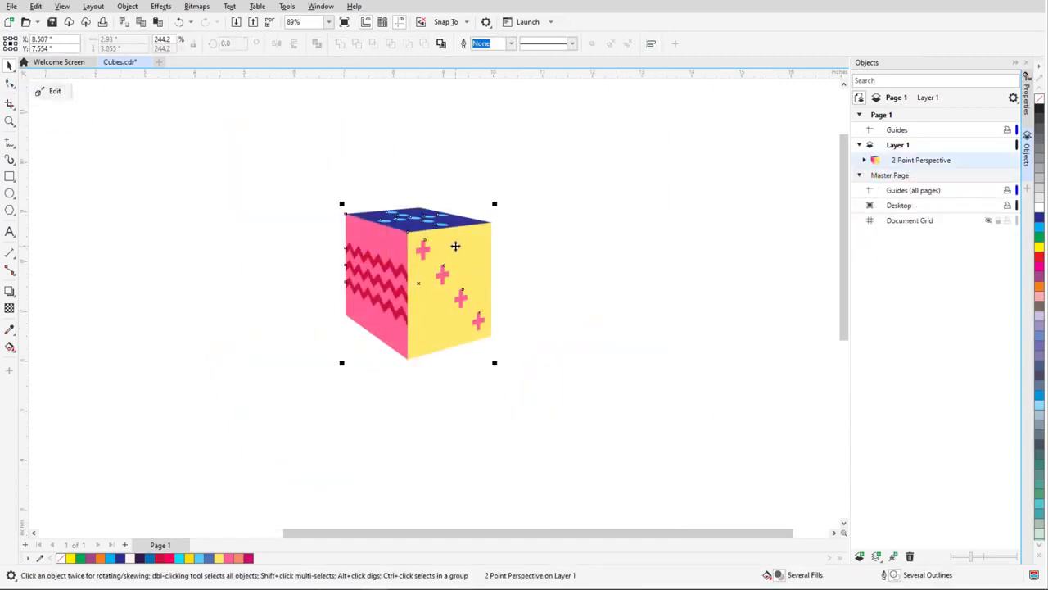
{"action": "right_click", "coordinate": [455, 246]}
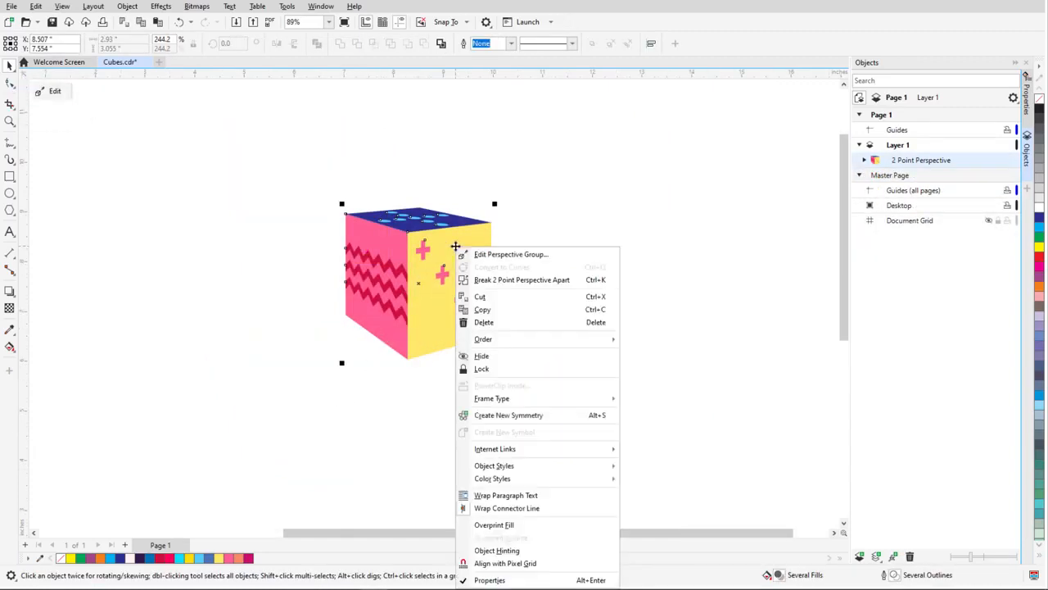
{"action": "left_click", "coordinate": [560, 257]}
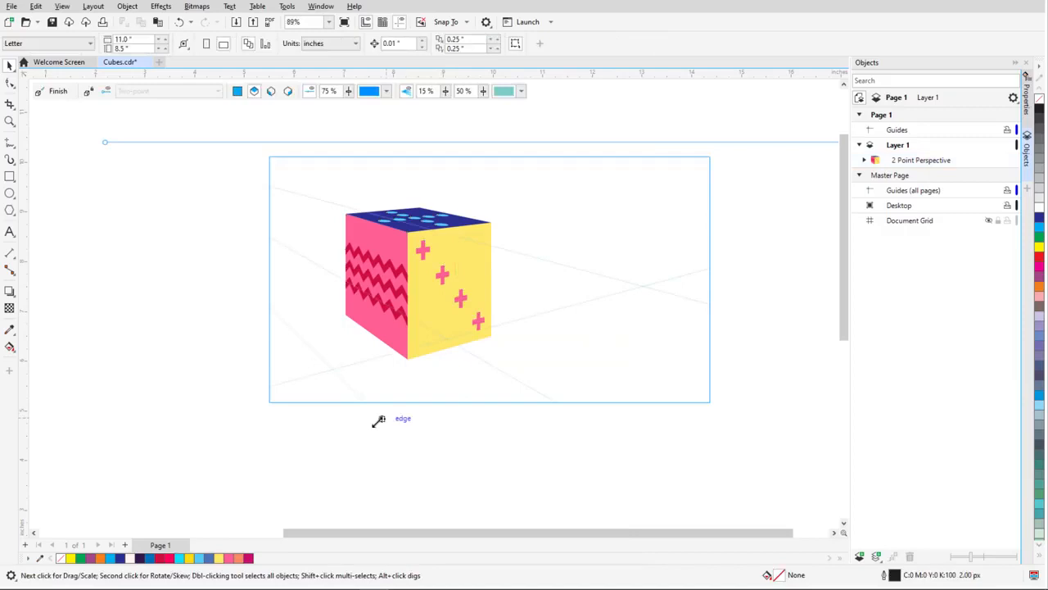
Enlarge the cube's perspective field by extending its right, bottom, left and top edges outward
{"action": "scroll", "coordinate": [373, 442], "scroll_direction": "down", "scroll_amount": 3}
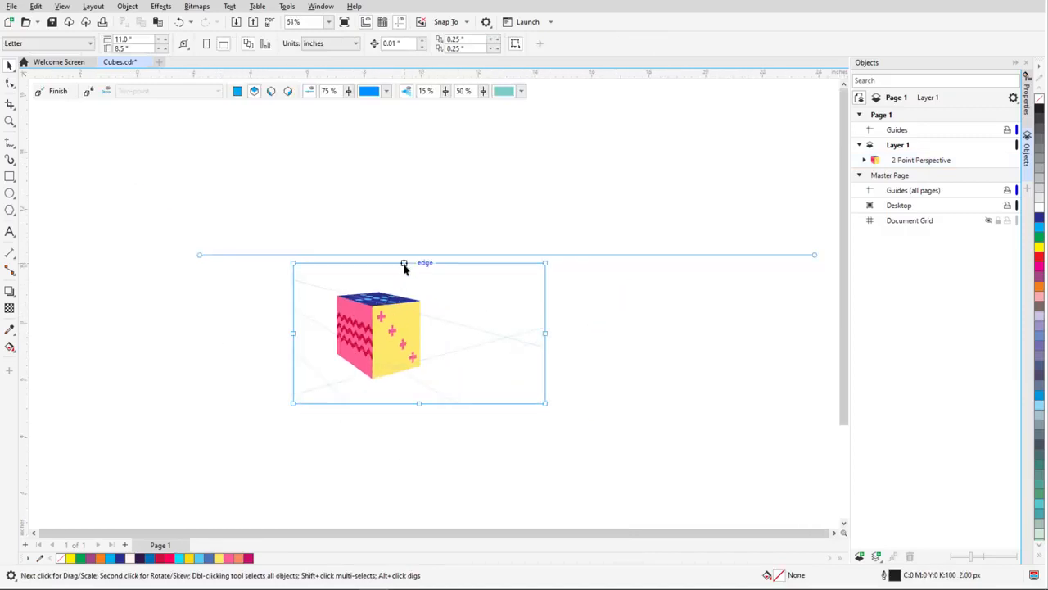
{"action": "left_click_drag", "start_coordinate": [520, 321], "coordinate": [811, 352]}
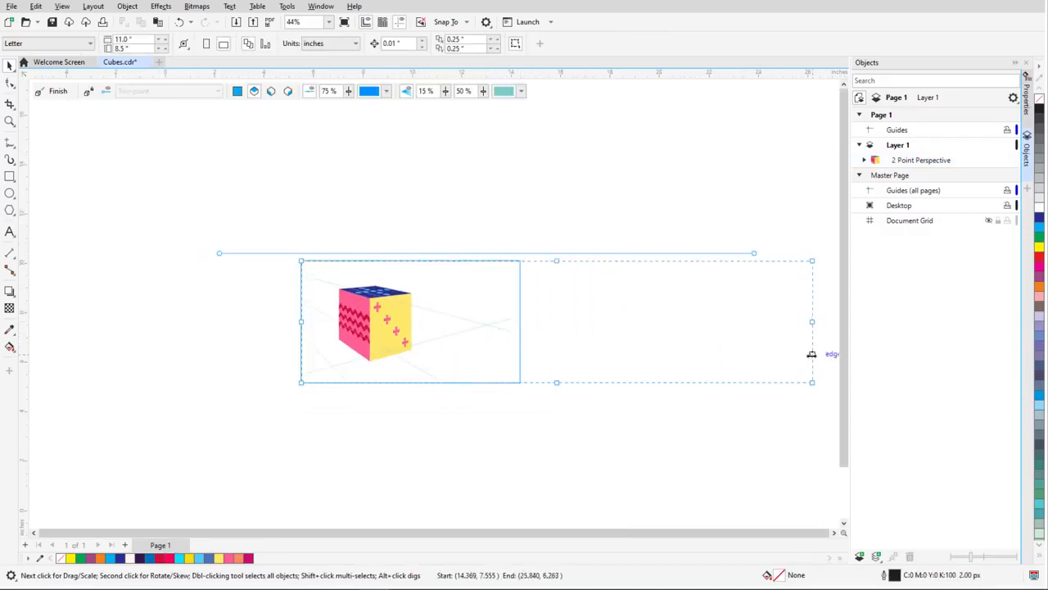
{"action": "left_click_drag", "start_coordinate": [556, 382], "coordinate": [556, 471]}
{"action": "left_click_drag", "start_coordinate": [301, 366], "coordinate": [135, 337]}
{"action": "left_click_drag", "start_coordinate": [475, 260], "coordinate": [466, 149]}
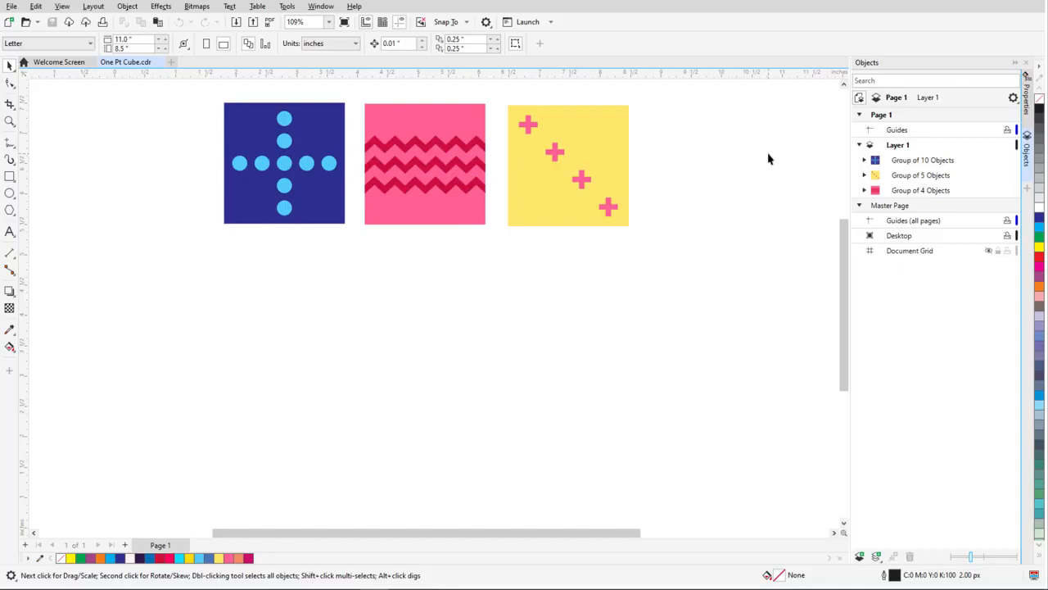
Inspect which objects make up the yellow square's group
{"action": "left_click", "coordinate": [909, 175]}
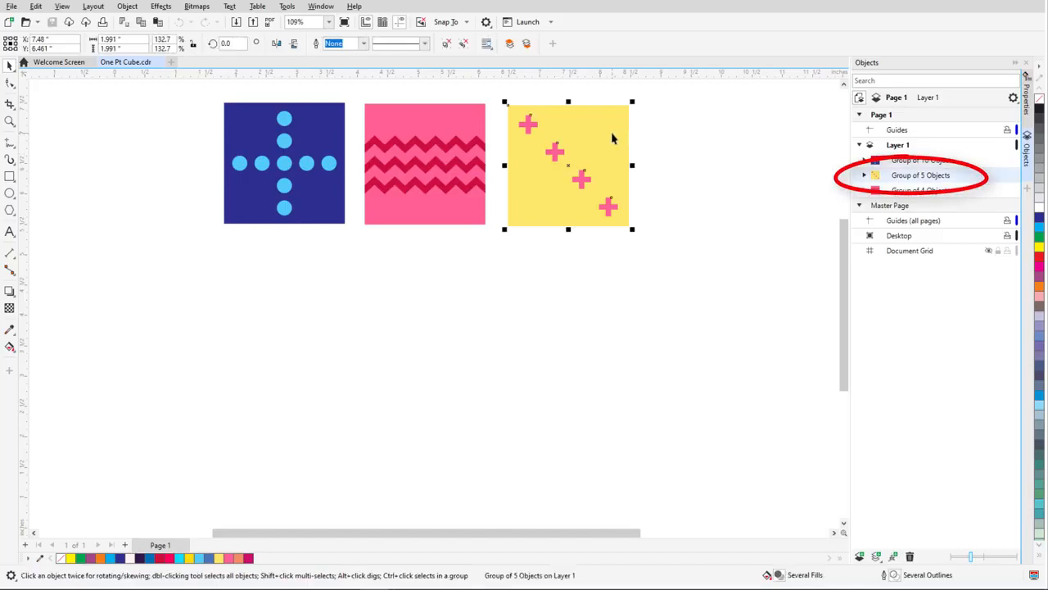
{"action": "left_click", "coordinate": [864, 176]}
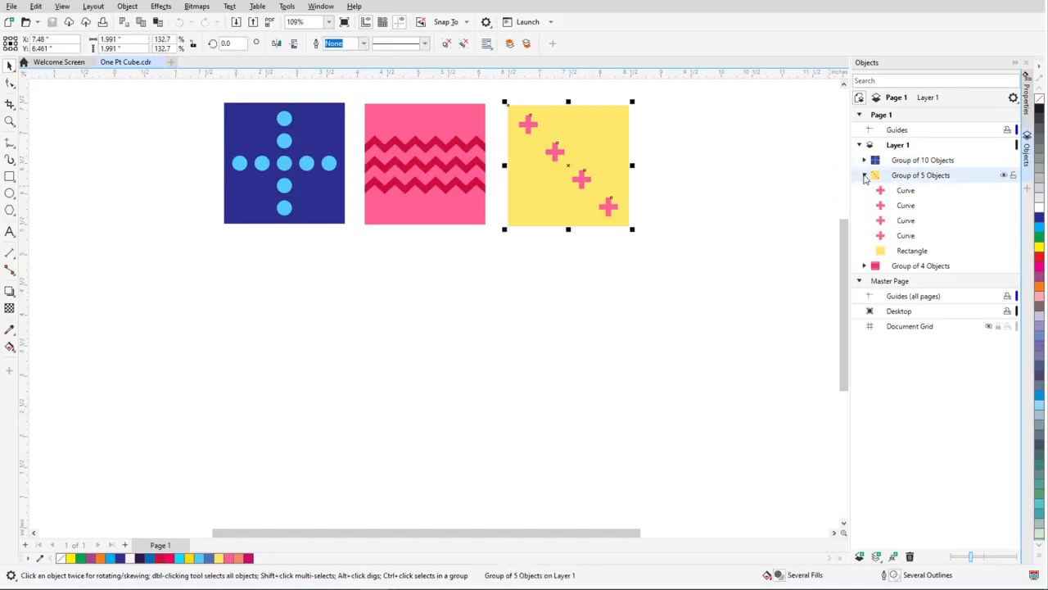
{"action": "left_click", "coordinate": [864, 176]}
{"action": "left_click", "coordinate": [738, 173]}
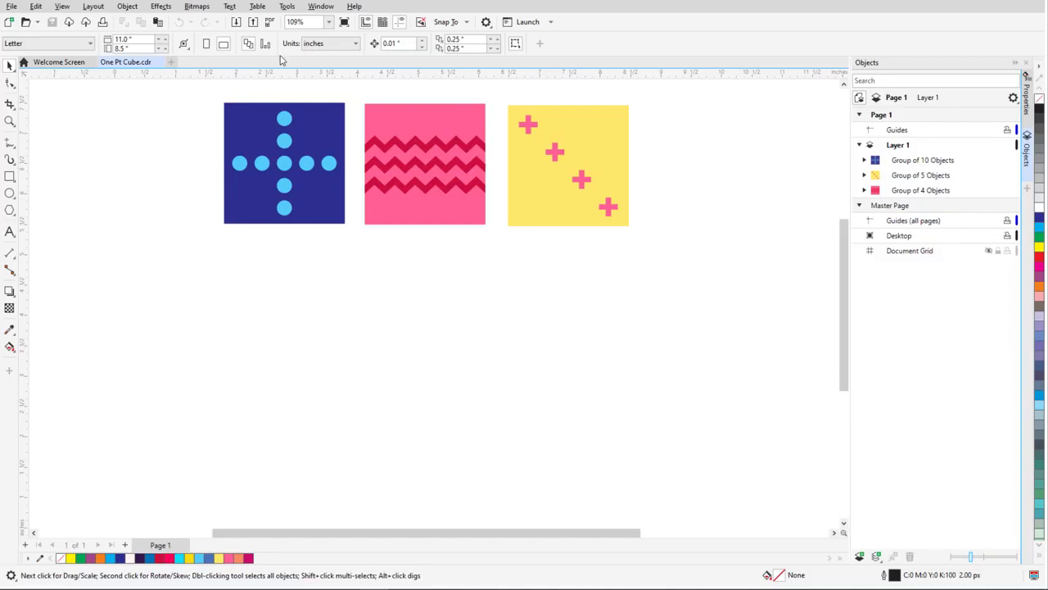
Draw a One-point perspective field below the three squares and move its vanishing point toward the field's upper-left corner
{"action": "left_click", "coordinate": [127, 5]}
{"action": "mouse_move", "coordinate": [233, 289]}
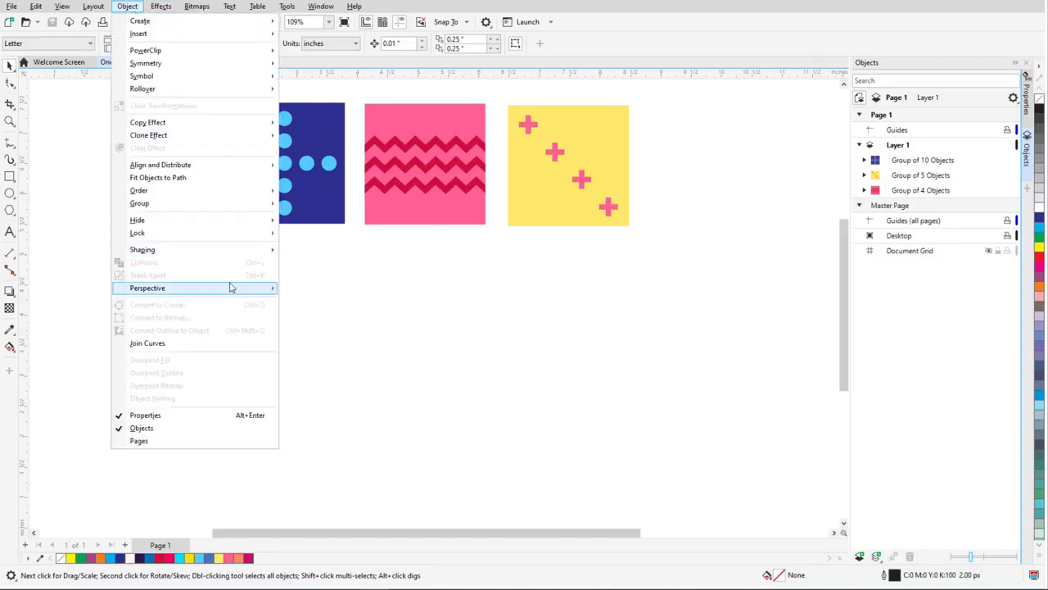
{"action": "left_click", "coordinate": [329, 306]}
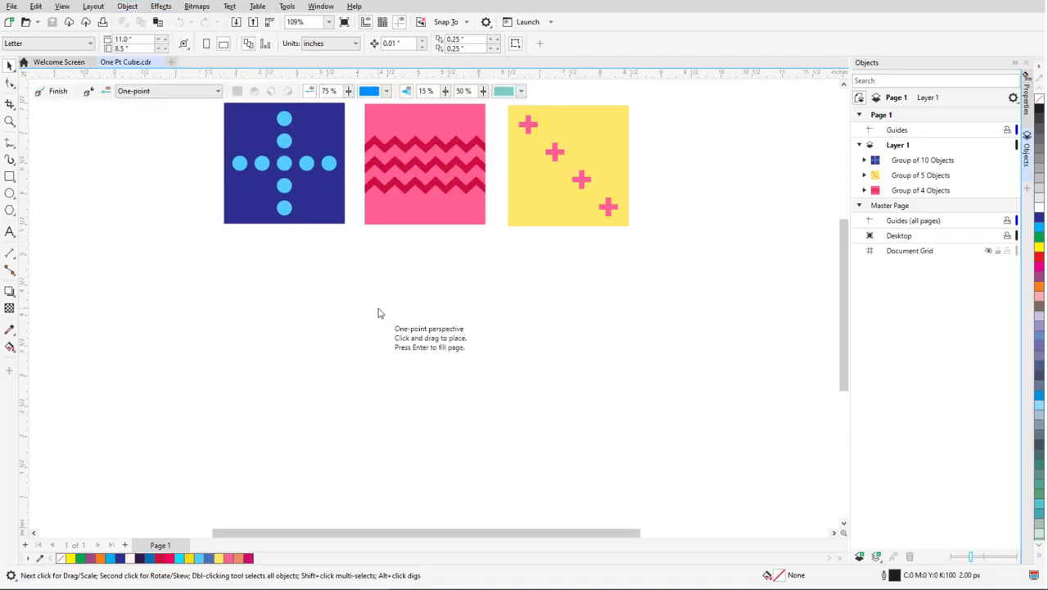
{"action": "left_click", "coordinate": [219, 91]}
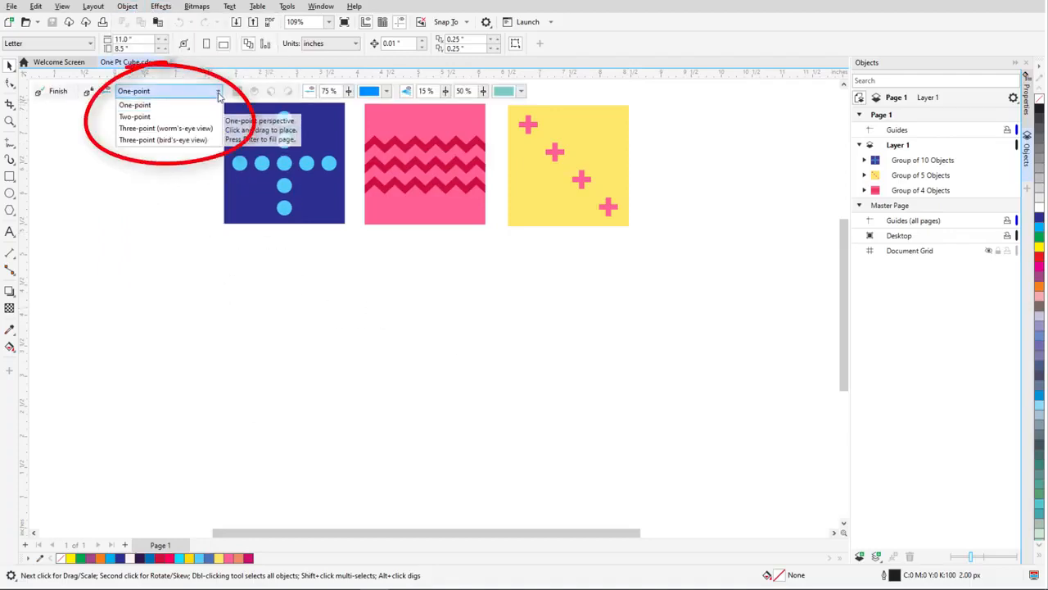
{"action": "left_click", "coordinate": [213, 103]}
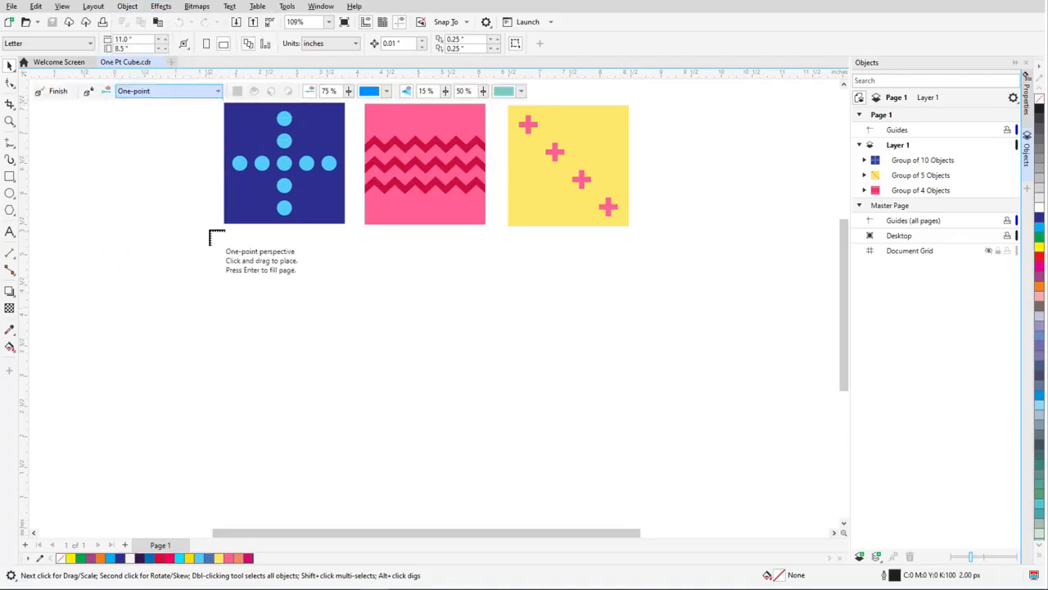
{"action": "left_click_drag", "start_coordinate": [201, 227], "coordinate": [660, 500]}
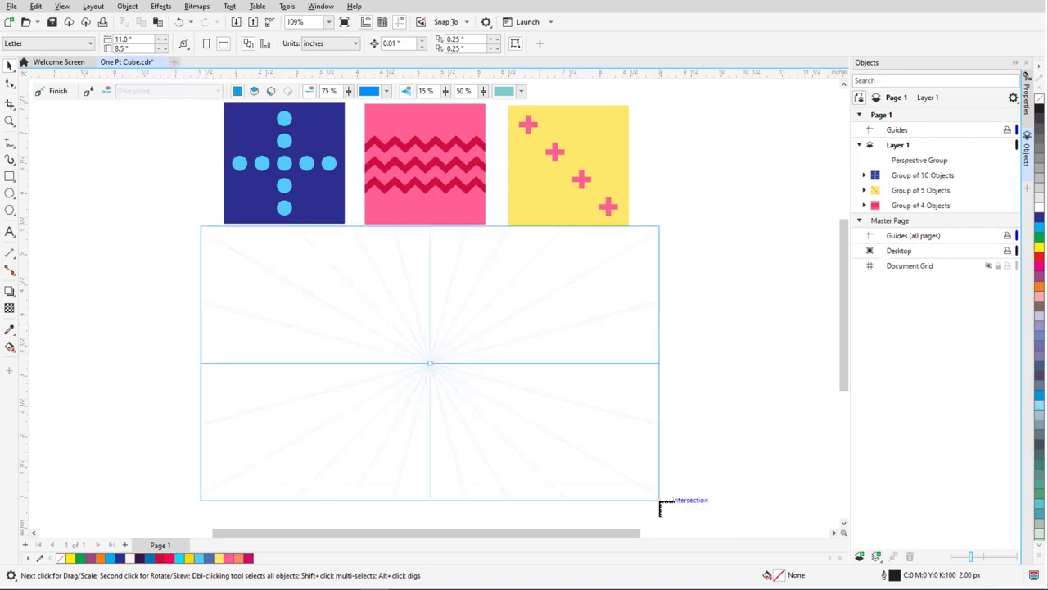
{"action": "mouse_move", "coordinate": [430, 363]}
{"action": "left_mouse_down"}
{"action": "mouse_move", "coordinate": [262, 363]}
{"action": "mouse_move", "coordinate": [283, 309]}
{"action": "mouse_move", "coordinate": [281, 279]}
{"action": "left_mouse_up"}
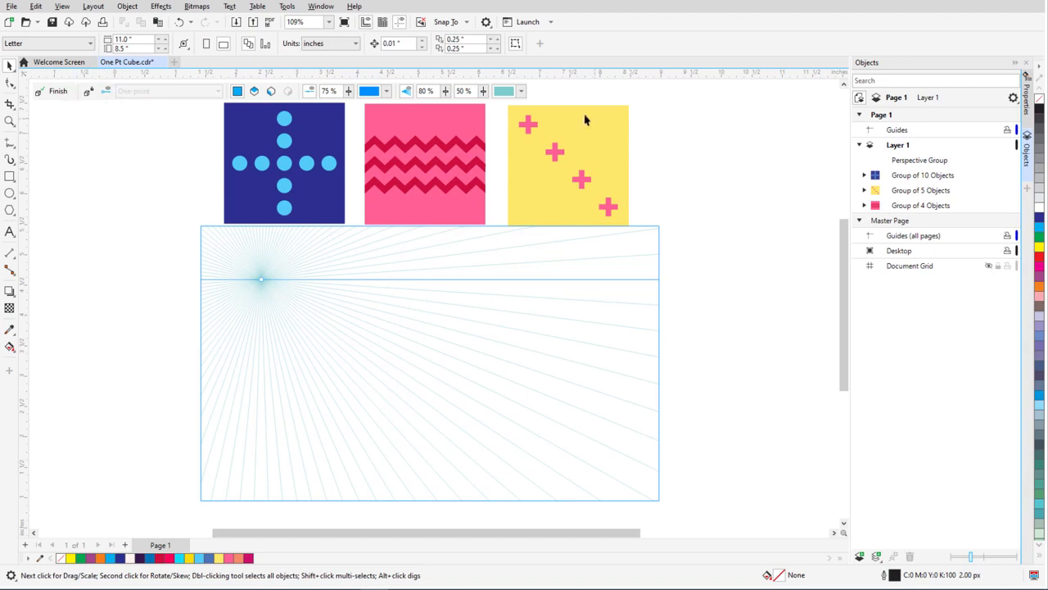
Review the available snapping options, including Perspective Lines and Objects
{"action": "left_click", "coordinate": [466, 24]}
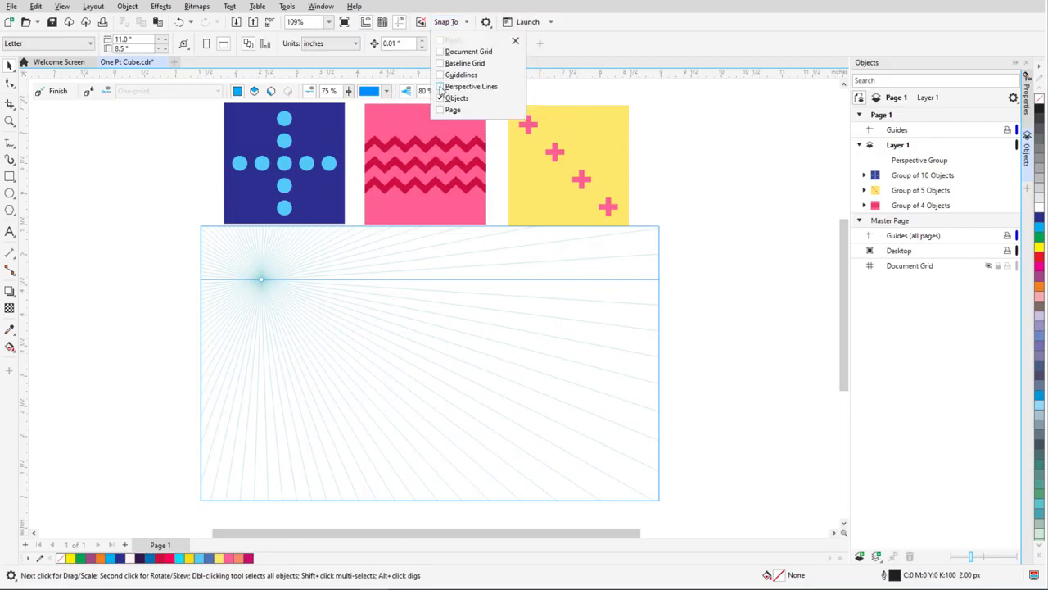
{"action": "left_click", "coordinate": [516, 41]}
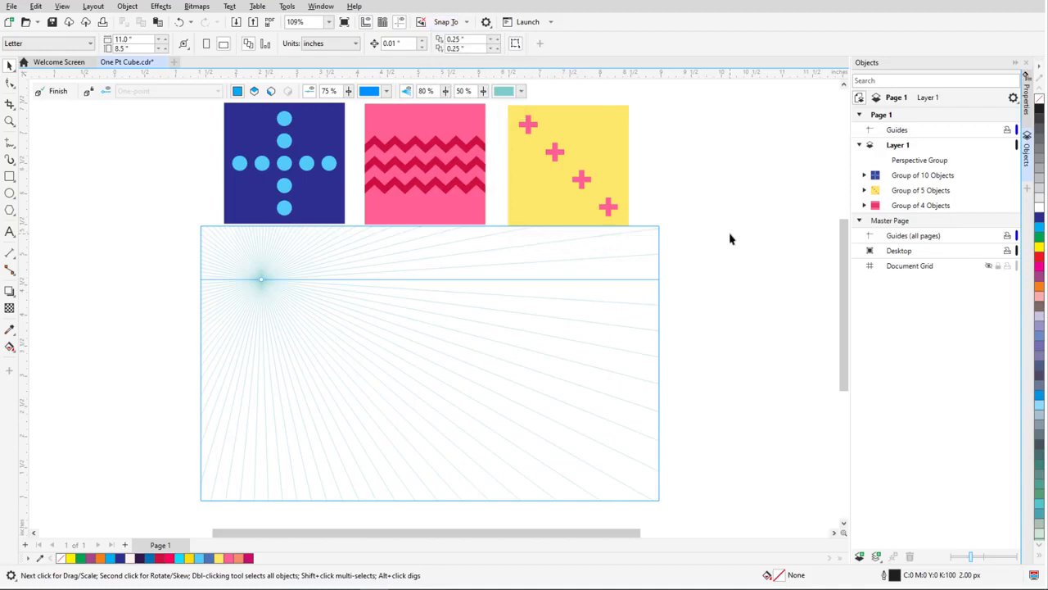
Move the yellow square group to the orthographic plane and place it in the lower-right part of the perspective field
{"action": "right_click", "coordinate": [622, 153]}
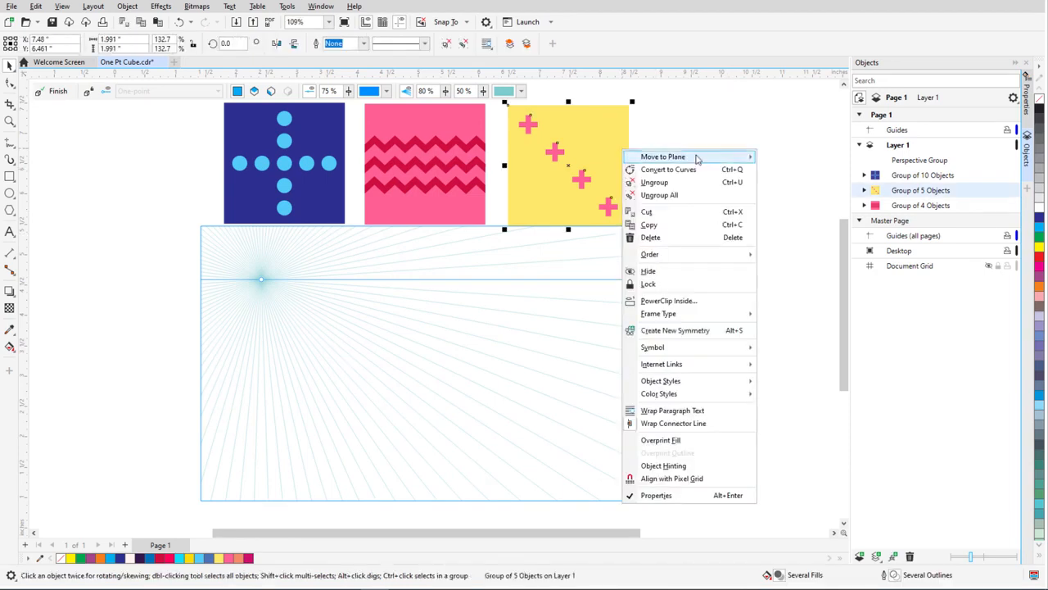
{"action": "mouse_move", "coordinate": [698, 158]}
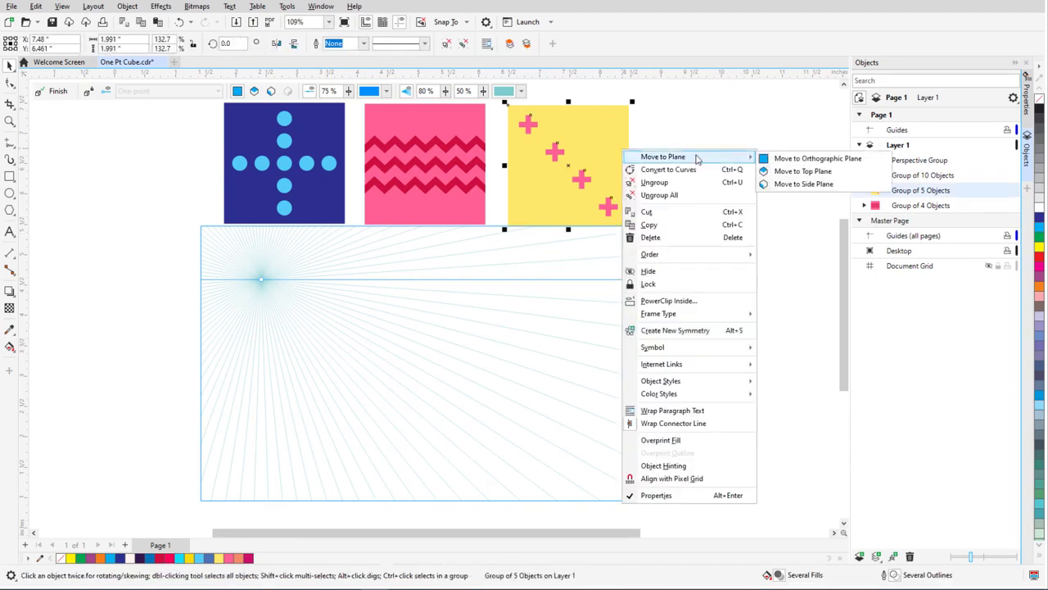
{"action": "left_click", "coordinate": [787, 159]}
{"action": "left_click_drag", "start_coordinate": [543, 190], "coordinate": [494, 465]}
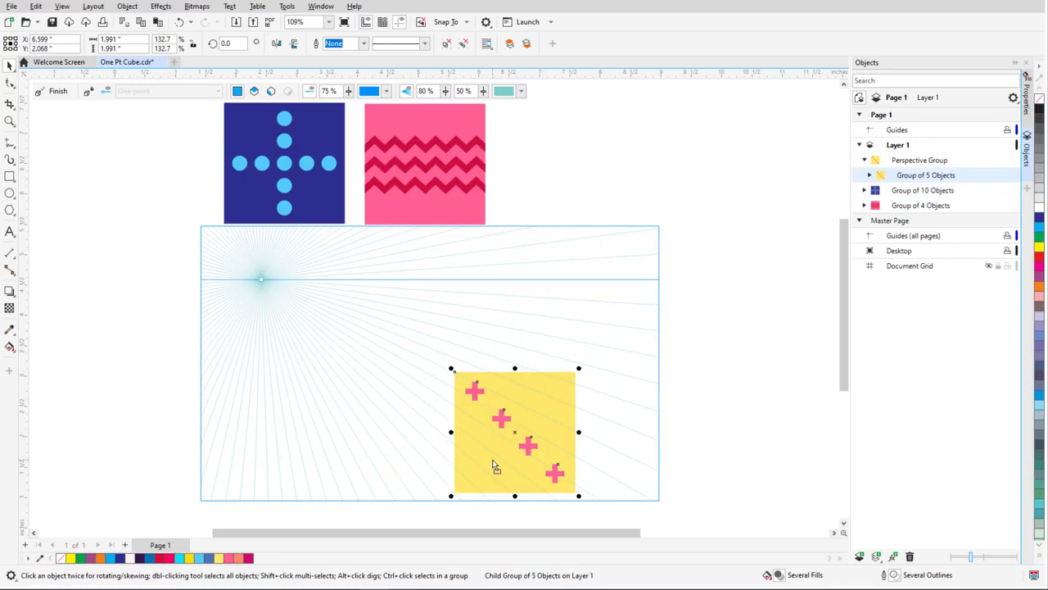
{"action": "key", "text": "Escape"}
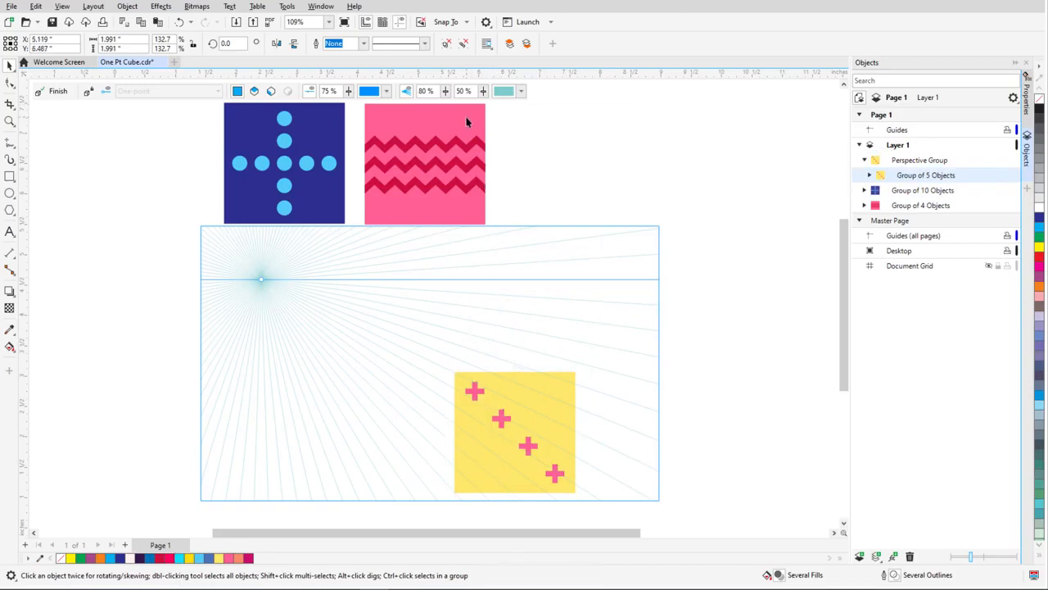
Move the pink zigzag group to the side plane and snap its lower front corner to the yellow square's lower-left corner
{"action": "right_click", "coordinate": [467, 122]}
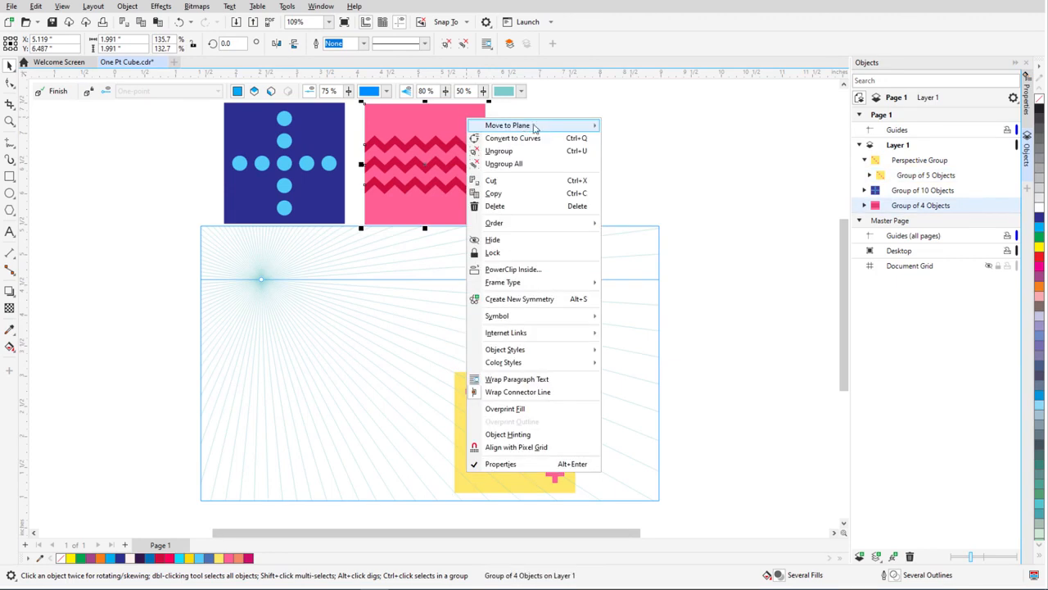
{"action": "mouse_move", "coordinate": [539, 131]}
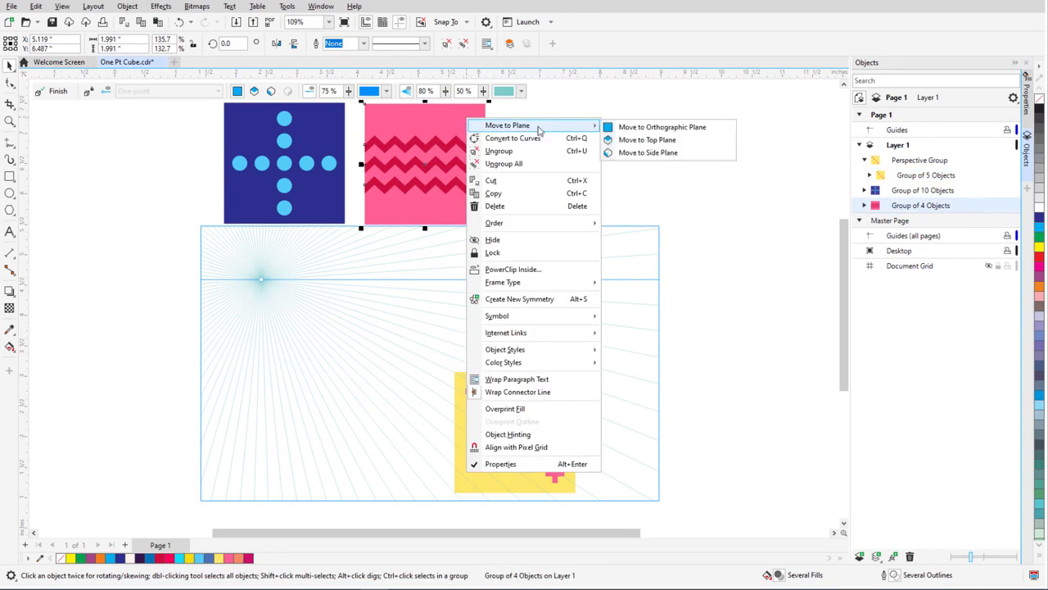
{"action": "left_click", "coordinate": [690, 153]}
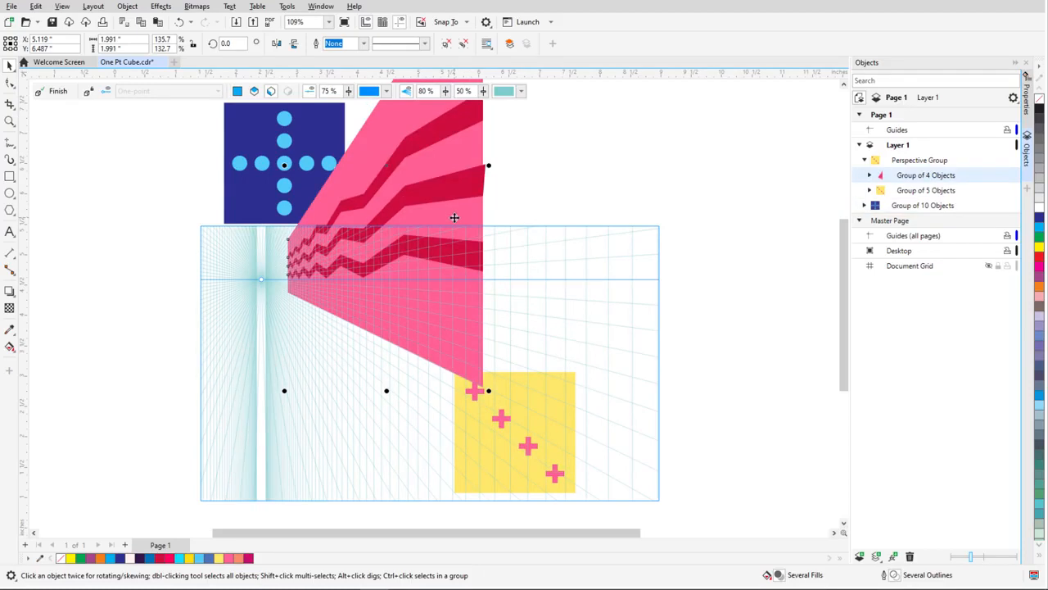
{"action": "left_click_drag", "start_coordinate": [455, 217], "coordinate": [418, 342]}
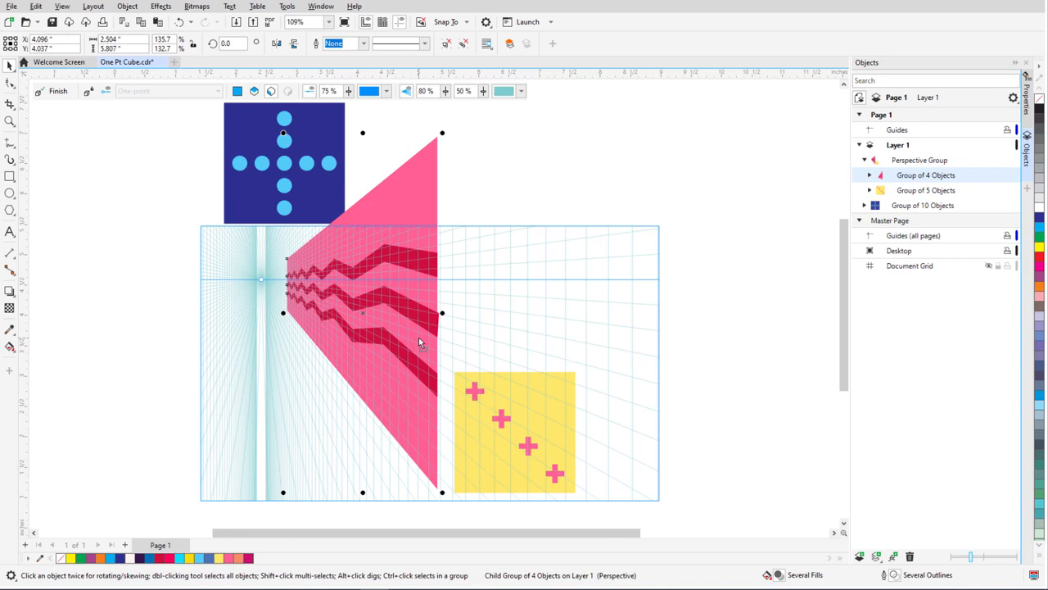
{"action": "scroll", "coordinate": [442, 492], "scroll_direction": "up", "scroll_amount": 5}
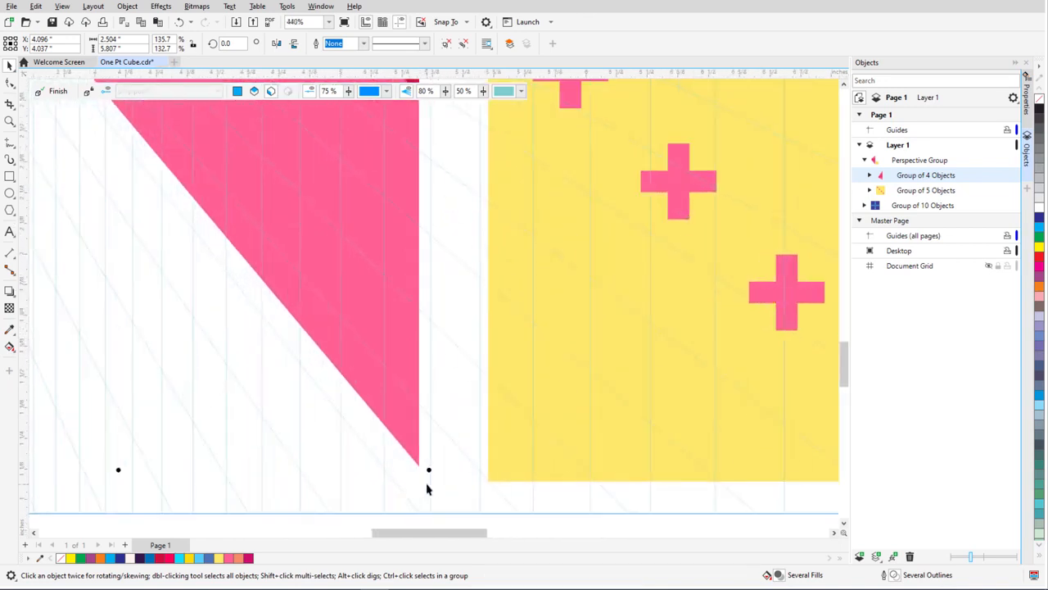
{"action": "scroll", "coordinate": [426, 489], "scroll_direction": "up", "scroll_amount": 2}
{"action": "left_click_drag", "start_coordinate": [420, 465], "coordinate": [501, 484]}
{"action": "scroll", "coordinate": [426, 443], "scroll_direction": "down", "scroll_amount": 1}
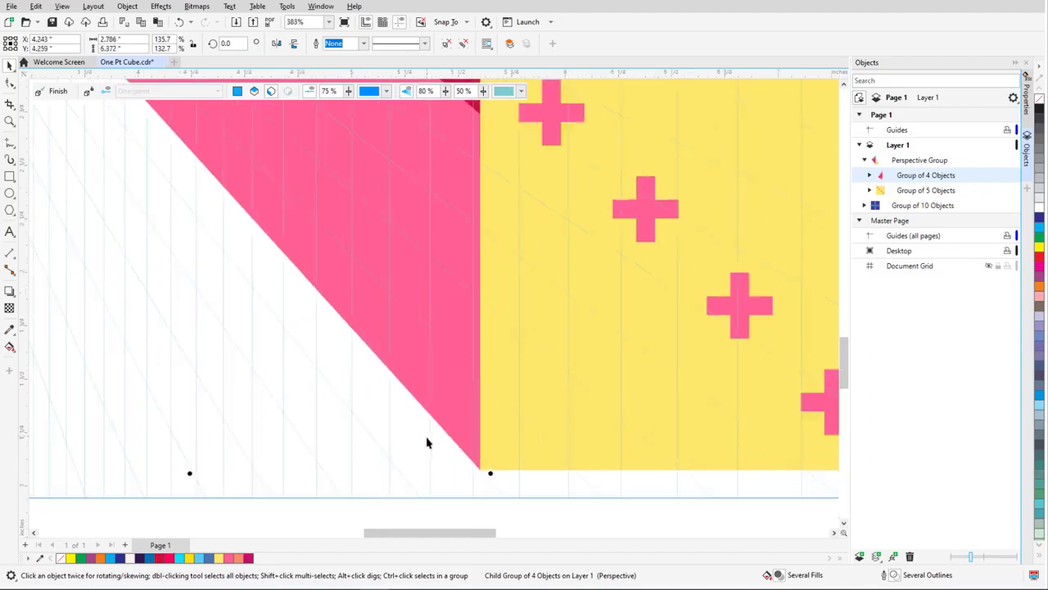
Scale the pink zigzag face down so its front edge matches the height of the yellow square's left edge
{"action": "scroll", "coordinate": [426, 442], "scroll_direction": "down", "scroll_amount": 5}
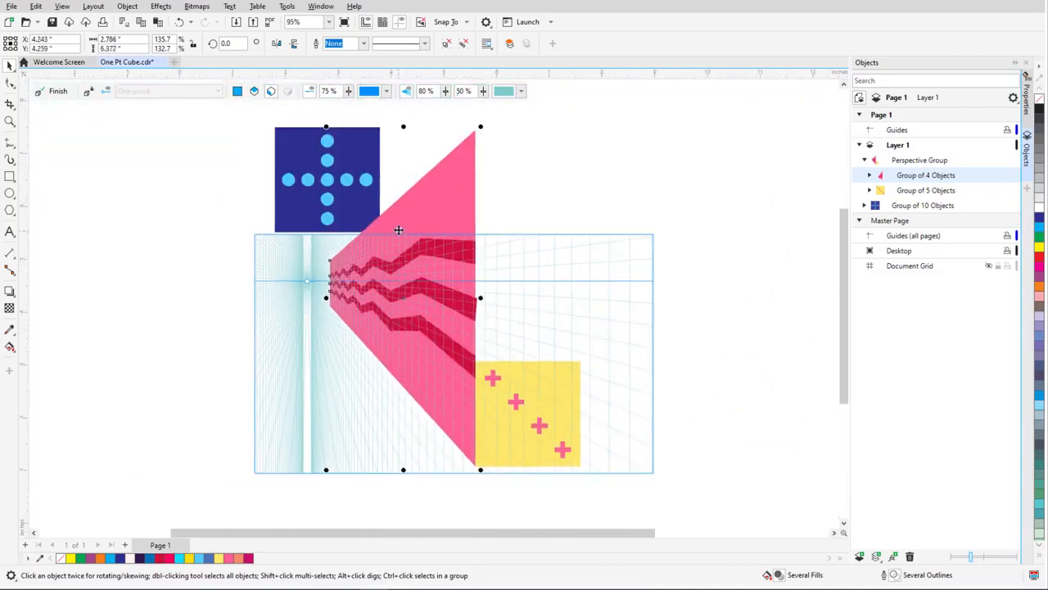
{"action": "left_click_drag", "start_coordinate": [328, 131], "coordinate": [421, 176]}
{"action": "scroll", "coordinate": [510, 456], "scroll_direction": "up", "scroll_amount": 4}
{"action": "left_click_drag", "start_coordinate": [292, 117], "coordinate": [299, 121]}
Move the blue dotted group to the top plane and place it above the yellow square
{"action": "scroll", "coordinate": [311, 414], "scroll_direction": "down", "scroll_amount": 3}
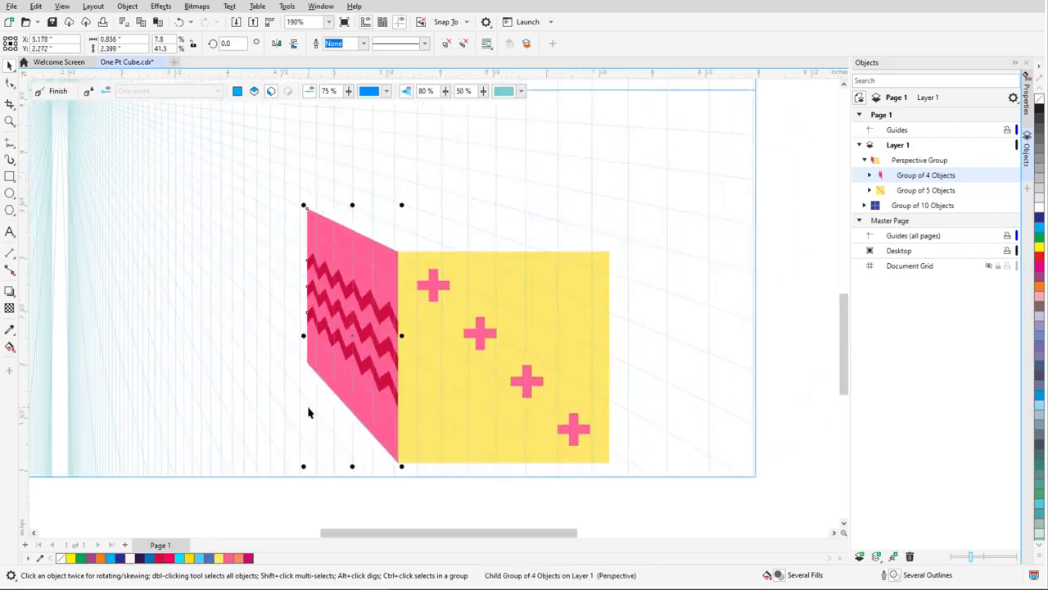
{"action": "scroll", "coordinate": [679, 400], "scroll_direction": "down", "scroll_amount": 1}
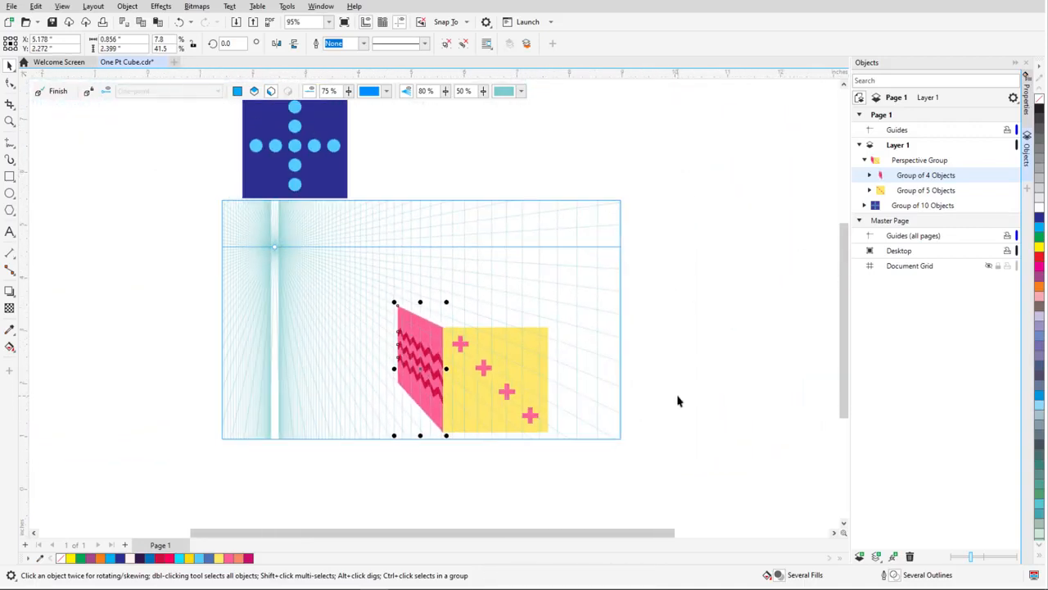
{"action": "right_click", "coordinate": [335, 124]}
{"action": "mouse_move", "coordinate": [385, 133]}
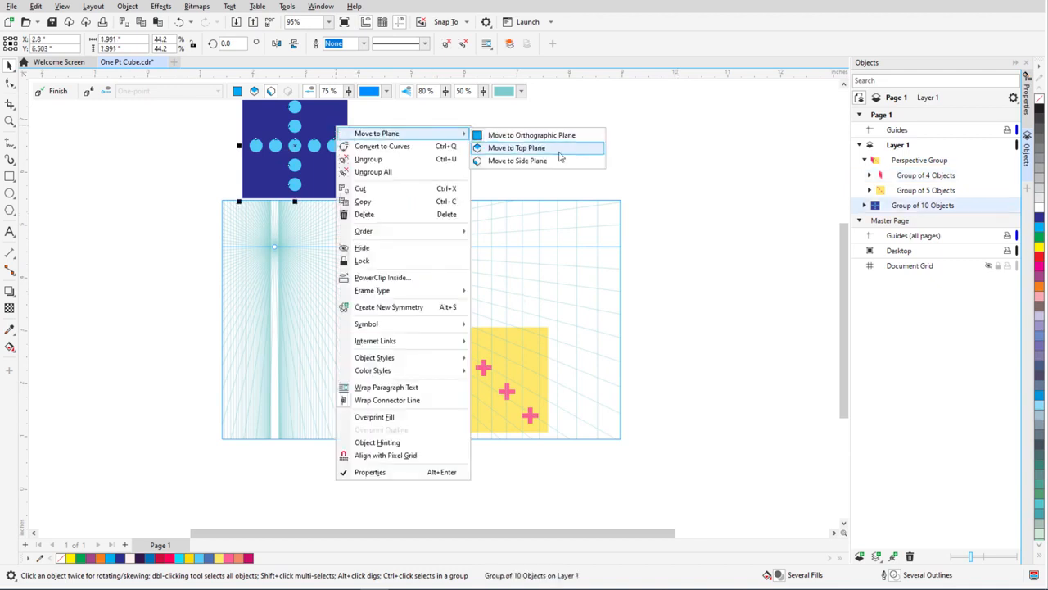
{"action": "left_click", "coordinate": [524, 148]}
{"action": "left_click_drag", "start_coordinate": [348, 168], "coordinate": [550, 293]}
Snap the blue face to the yellow square's top edge and resize it to meet the pink face's upper edge
{"action": "scroll", "coordinate": [524, 237], "scroll_direction": "up", "scroll_amount": 3}
{"action": "left_click_drag", "start_coordinate": [303, 181], "coordinate": [404, 243]}
{"action": "left_click_drag", "start_coordinate": [127, 268], "coordinate": [305, 258]}
{"action": "left_click_drag", "start_coordinate": [394, 243], "coordinate": [404, 248]}
Reduce the pink side face's depth to about 0.6 inches wide, keeping its front edge on the yellow square
{"action": "scroll", "coordinate": [552, 191], "scroll_direction": "down", "scroll_amount": 1}
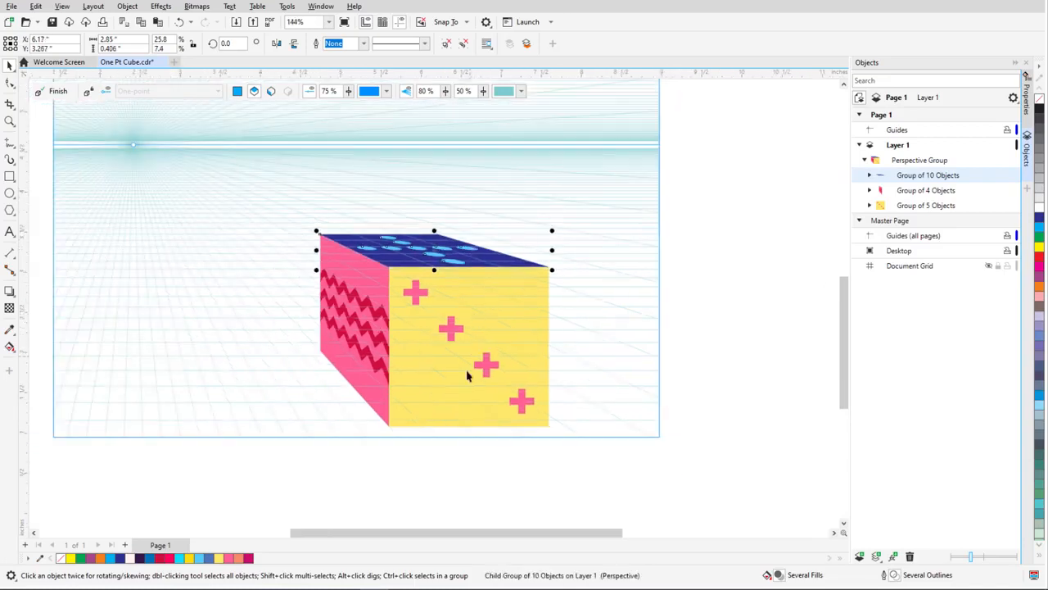
{"action": "scroll", "coordinate": [457, 422], "scroll_direction": "up", "scroll_amount": 1}
{"action": "left_click", "coordinate": [353, 395]}
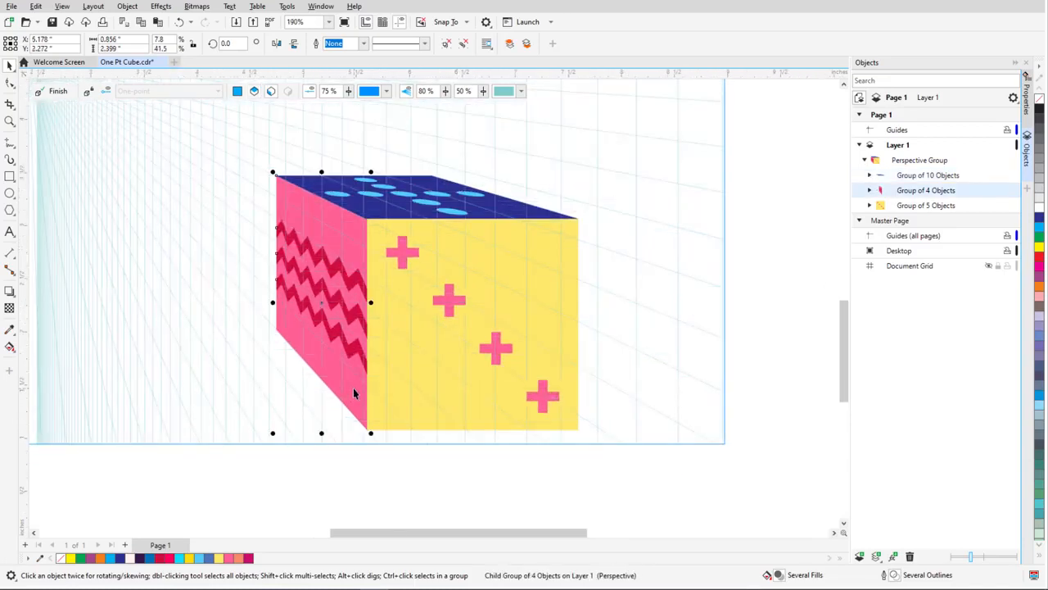
{"action": "left_click_drag", "start_coordinate": [273, 303], "coordinate": [301, 308]}
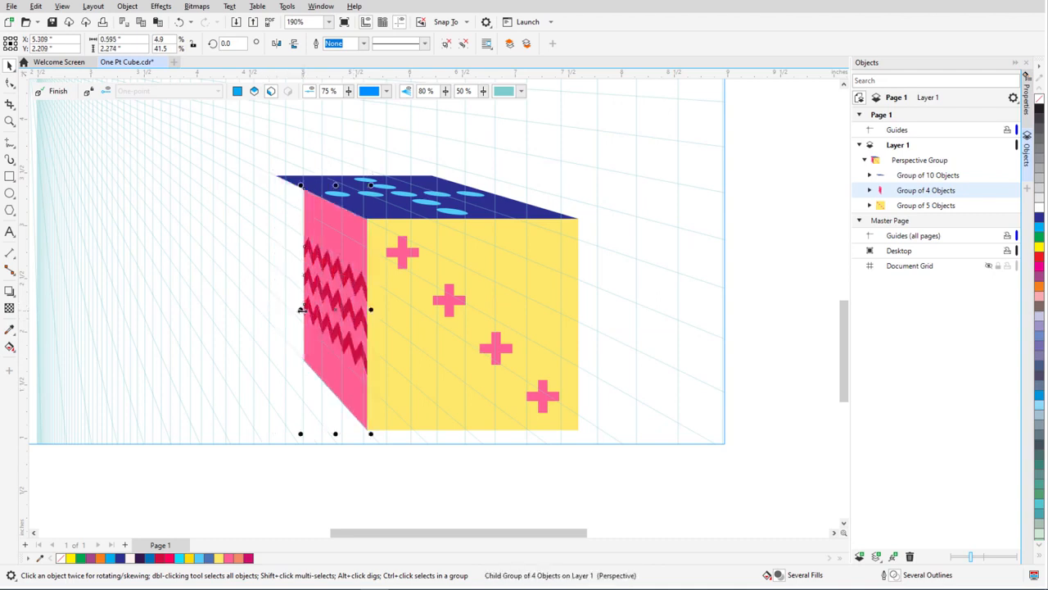
Reduce the blue top face's depth to match the pink side face and finish editing the perspective drawing
{"action": "left_click", "coordinate": [400, 215]}
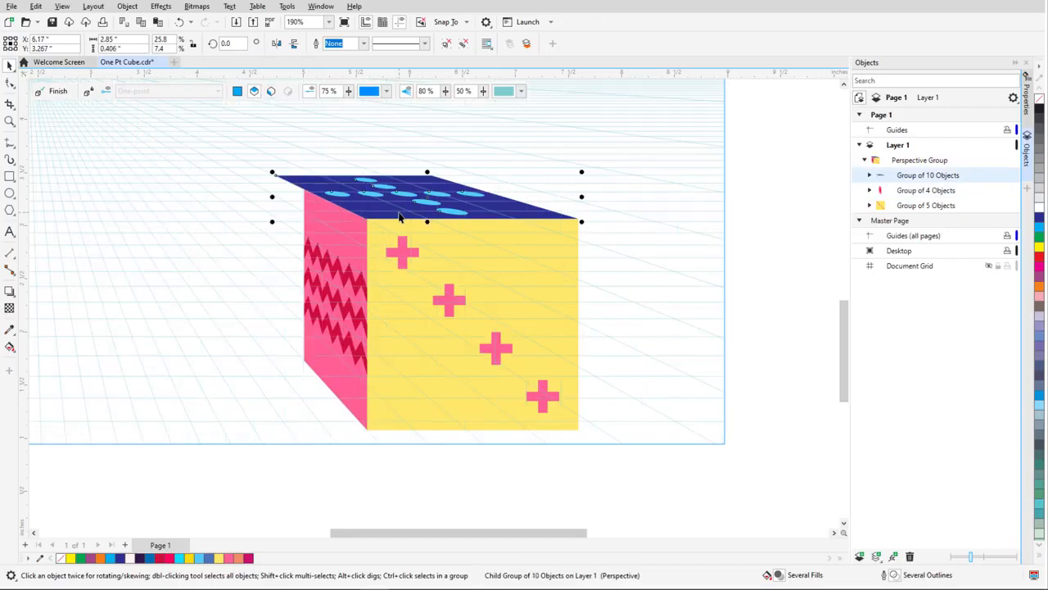
{"action": "left_click_drag", "start_coordinate": [428, 170], "coordinate": [444, 184]}
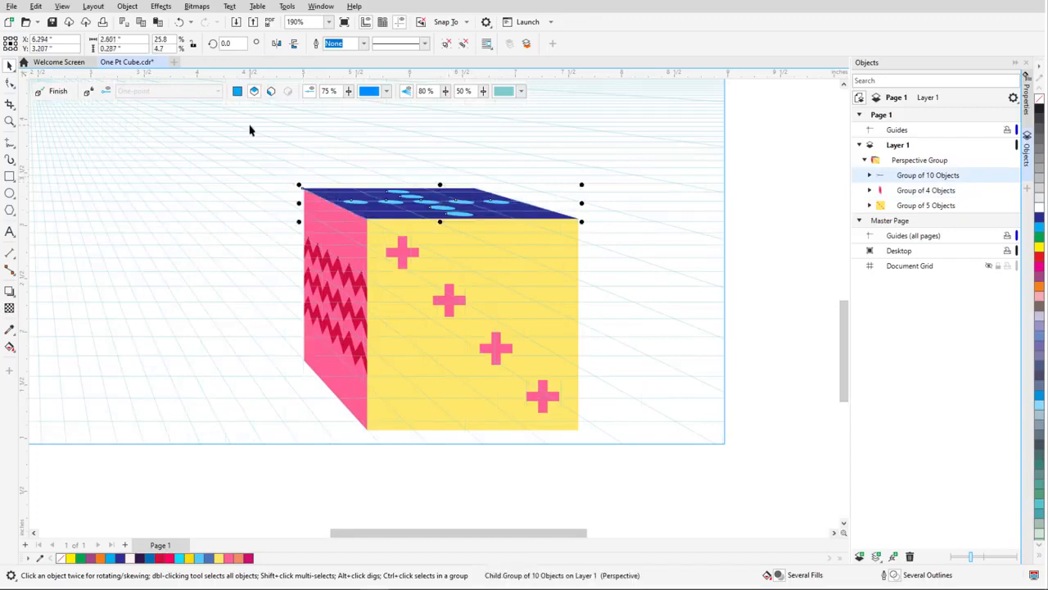
{"action": "left_click", "coordinate": [59, 95]}
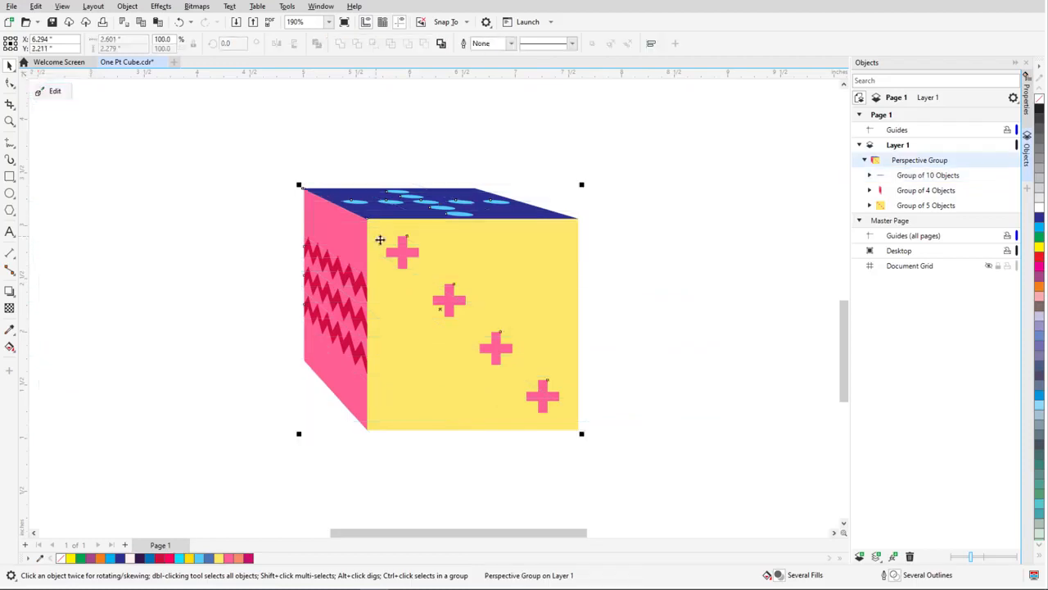
{"action": "left_click", "coordinate": [652, 295]}
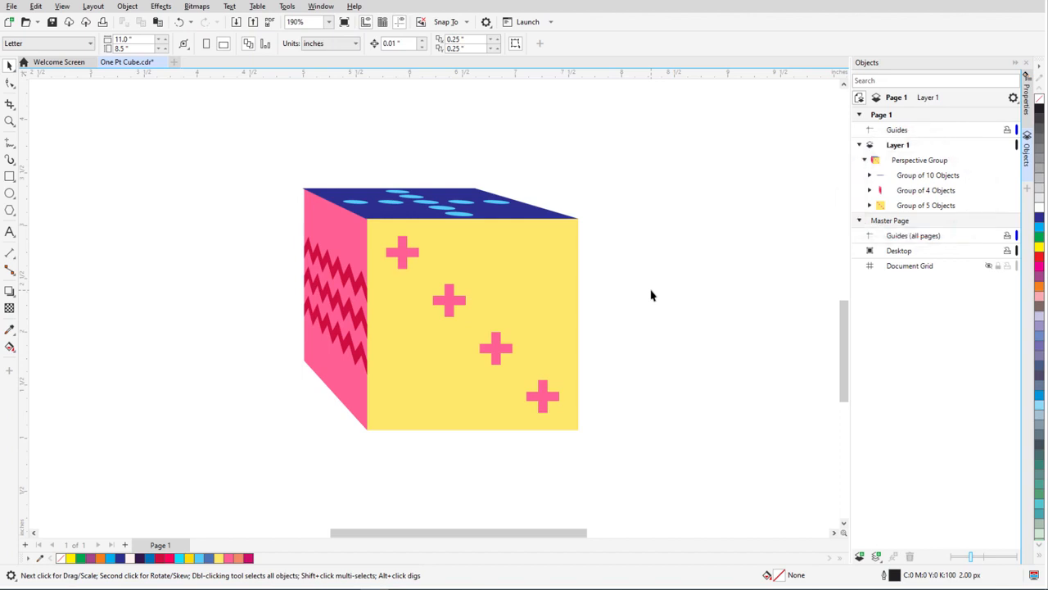
Reopen the cube's perspective group for editing and finish the editing again
{"action": "left_click", "coordinate": [518, 297]}
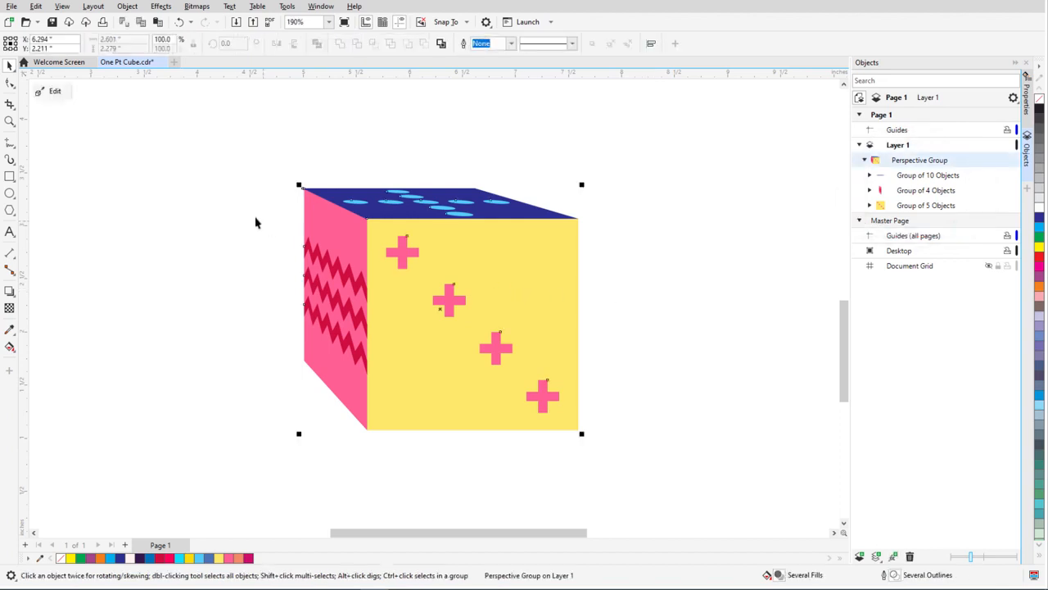
{"action": "left_click", "coordinate": [58, 92]}
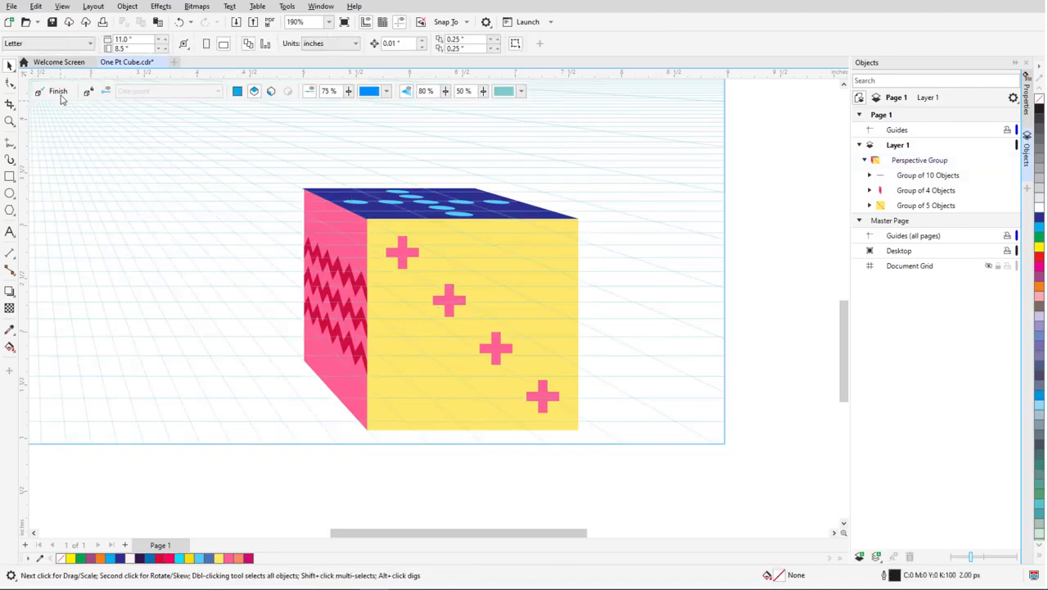
{"action": "left_click", "coordinate": [57, 92]}
Move the cube down and to the right, and enlarge it to about 170% from its lower-right corner
{"action": "scroll", "coordinate": [213, 181], "scroll_direction": "down", "scroll_amount": 2}
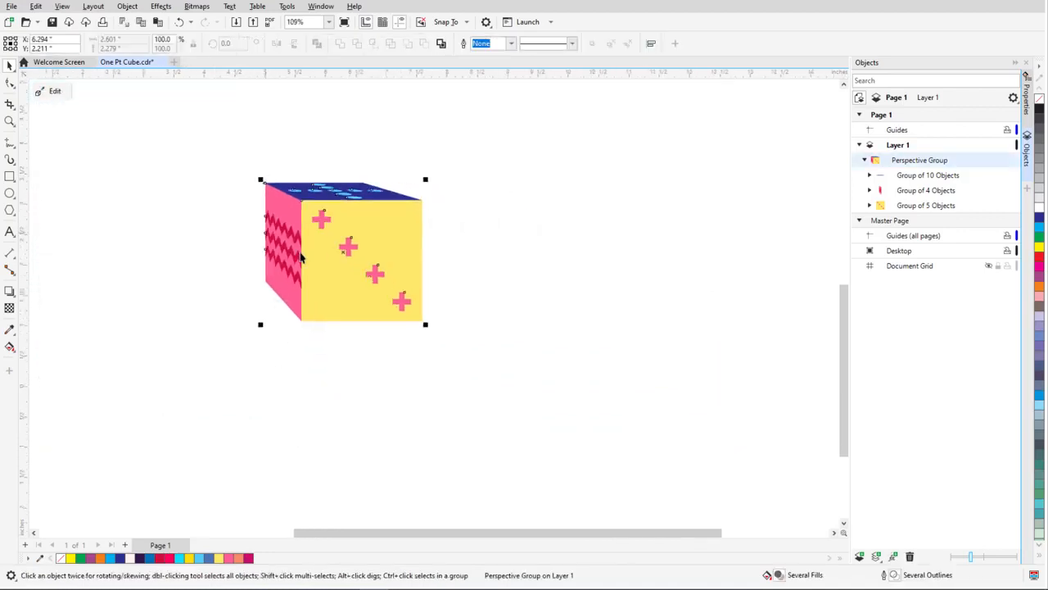
{"action": "left_click_drag", "start_coordinate": [349, 271], "coordinate": [526, 387]}
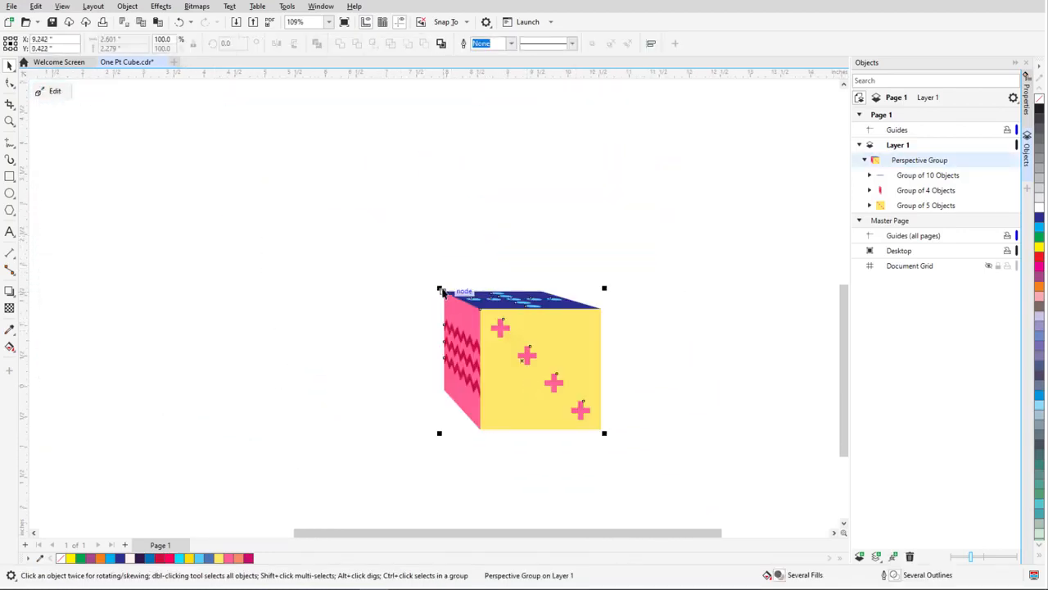
{"action": "left_click_drag", "start_coordinate": [439, 288], "coordinate": [288, 192]}
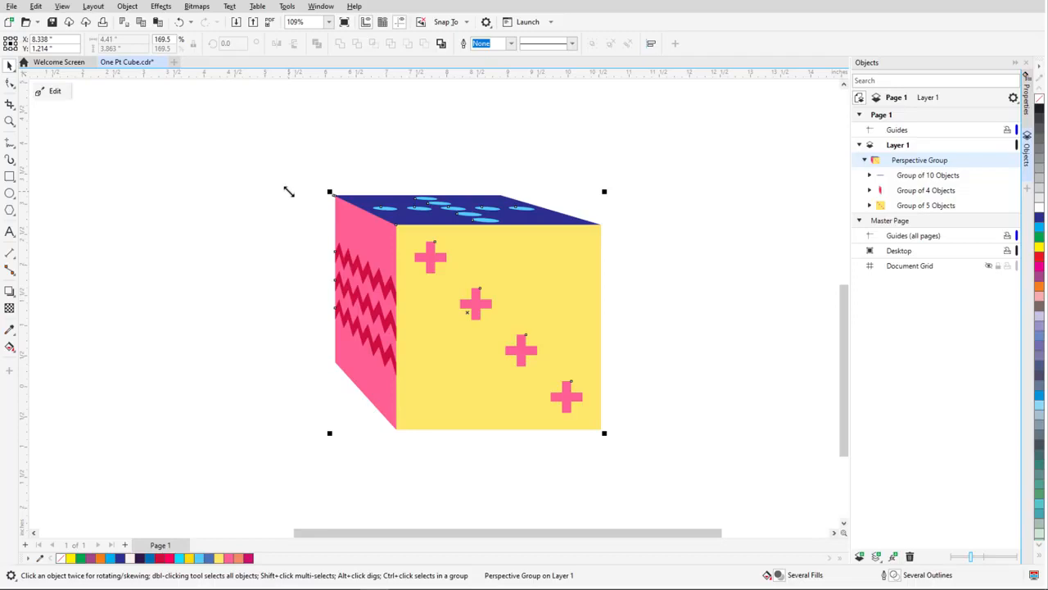
Break the cube's perspective group apart and ungroup it into separate top, side and front faces
{"action": "right_click", "coordinate": [490, 272]}
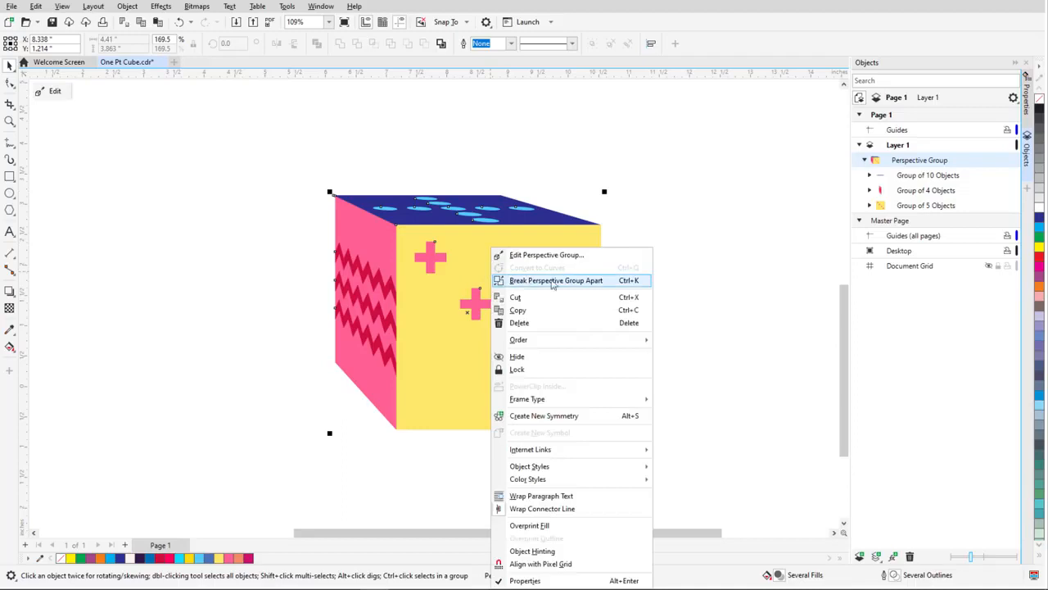
{"action": "left_click", "coordinate": [612, 282]}
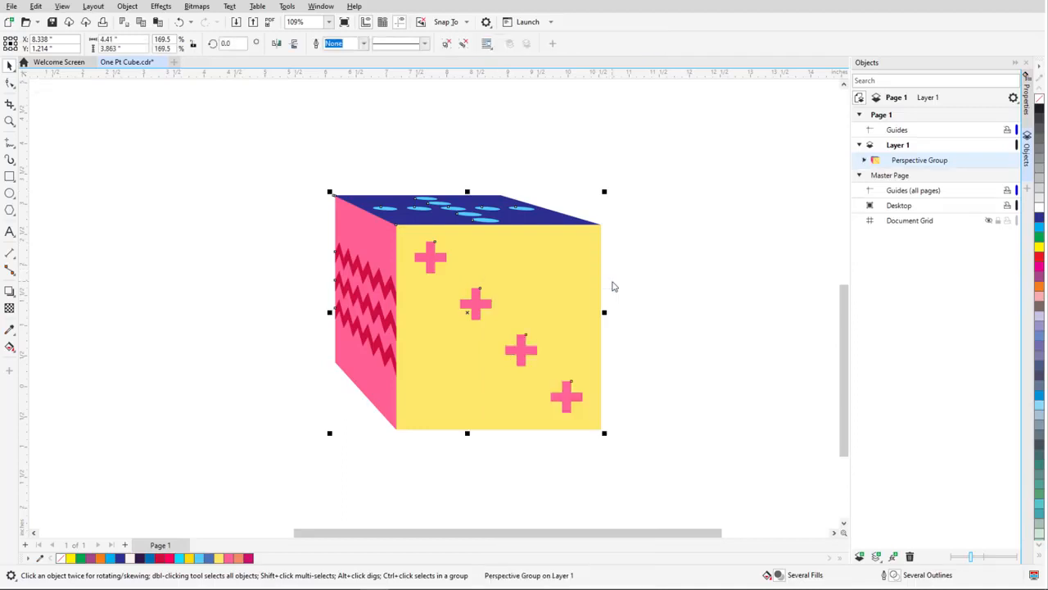
{"action": "right_click", "coordinate": [540, 248]}
{"action": "left_click", "coordinate": [604, 271]}
Pull the faces apart by moving the blue top up, the yellow front right and the pink side left
{"action": "left_click_drag", "start_coordinate": [438, 218], "coordinate": [432, 185]}
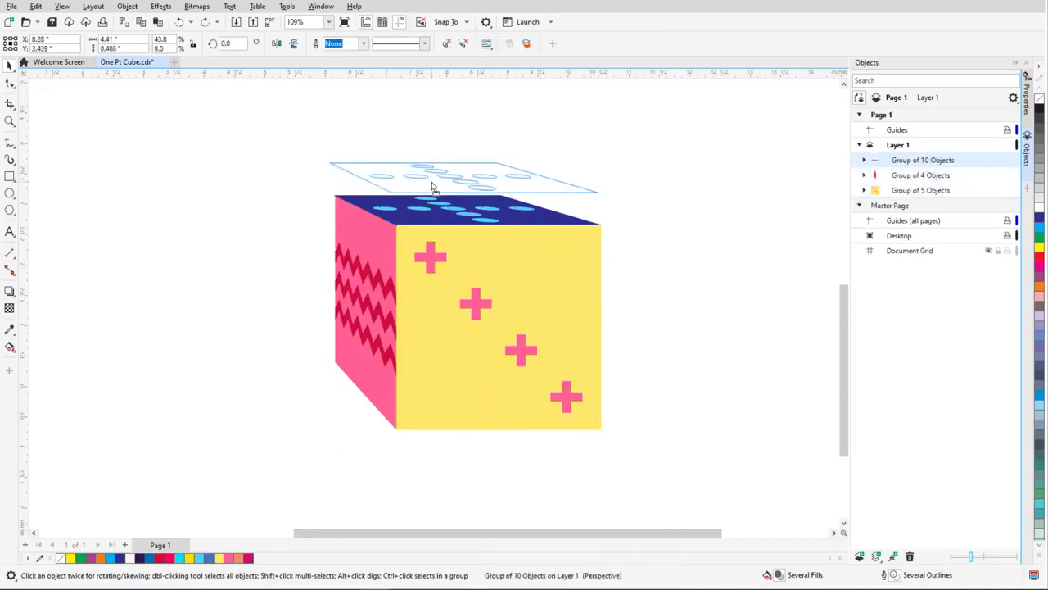
{"action": "left_click_drag", "start_coordinate": [444, 287], "coordinate": [472, 289]}
{"action": "left_click_drag", "start_coordinate": [371, 292], "coordinate": [358, 289]}
{"action": "left_click", "coordinate": [223, 291]}
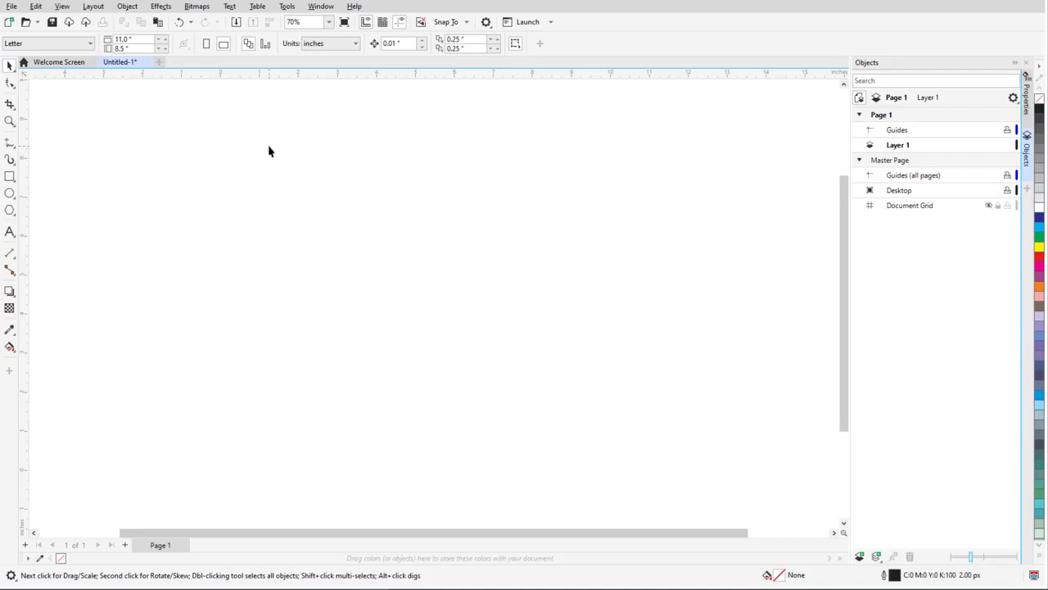
Start drawing in perspective in the blank document with a Two-point field that fills the page
{"action": "left_click", "coordinate": [127, 5]}
{"action": "mouse_move", "coordinate": [223, 292]}
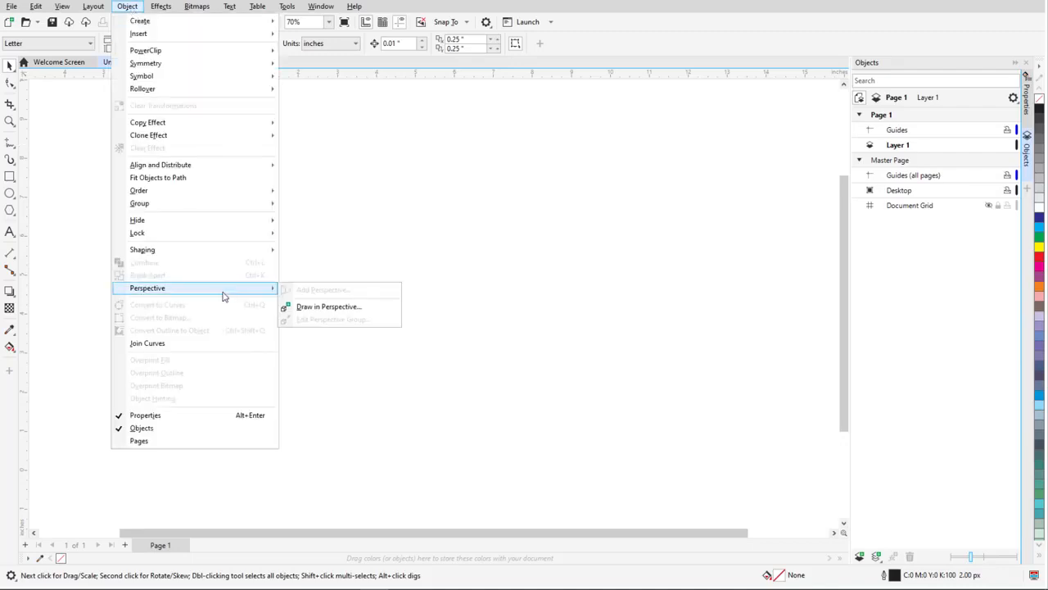
{"action": "left_click", "coordinate": [367, 306]}
{"action": "left_click", "coordinate": [218, 91]}
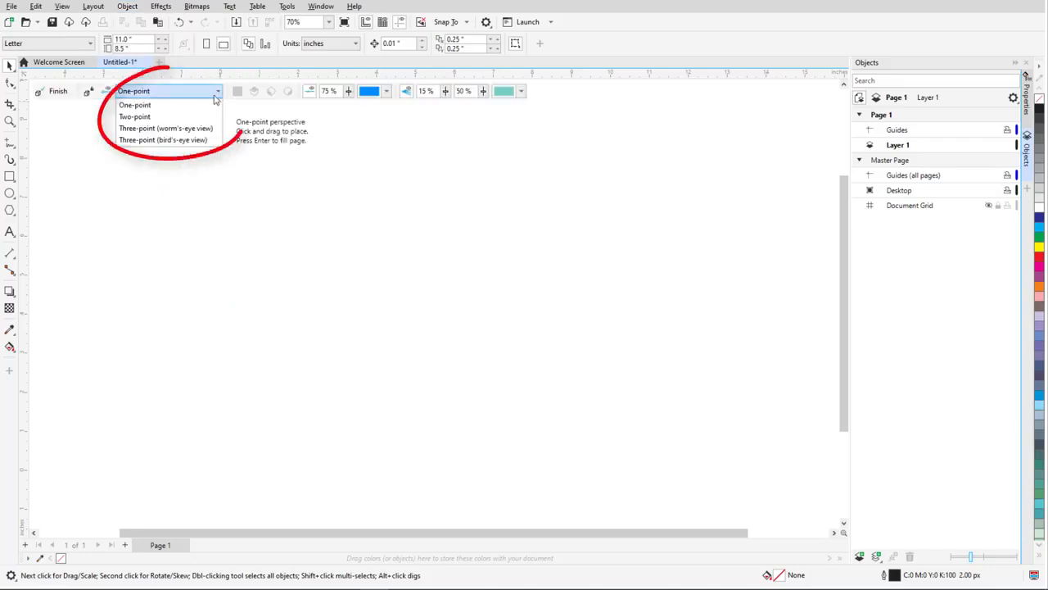
{"action": "left_click", "coordinate": [212, 118]}
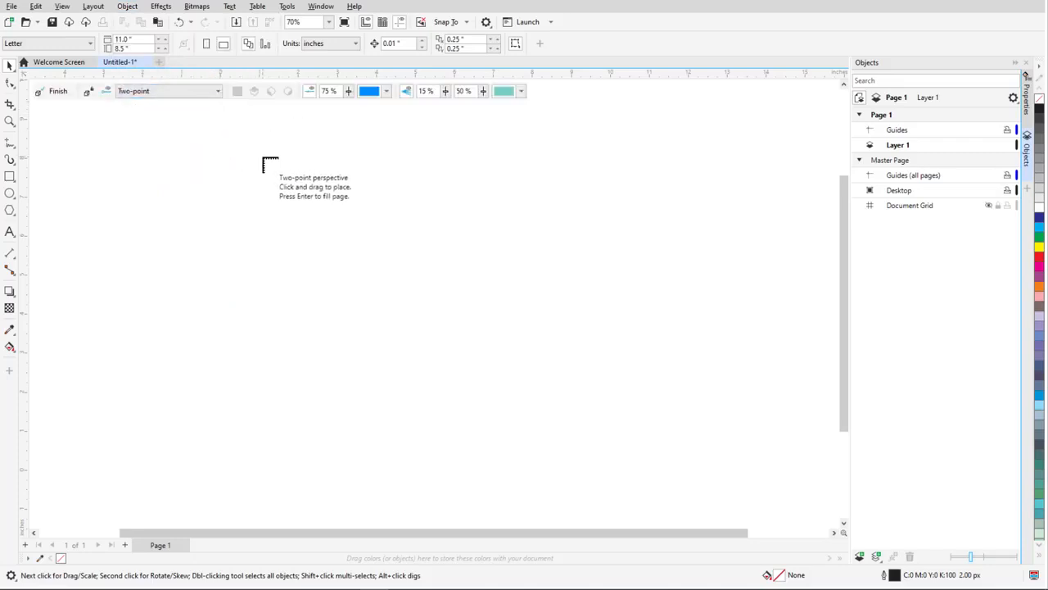
{"action": "key", "text": "Return"}
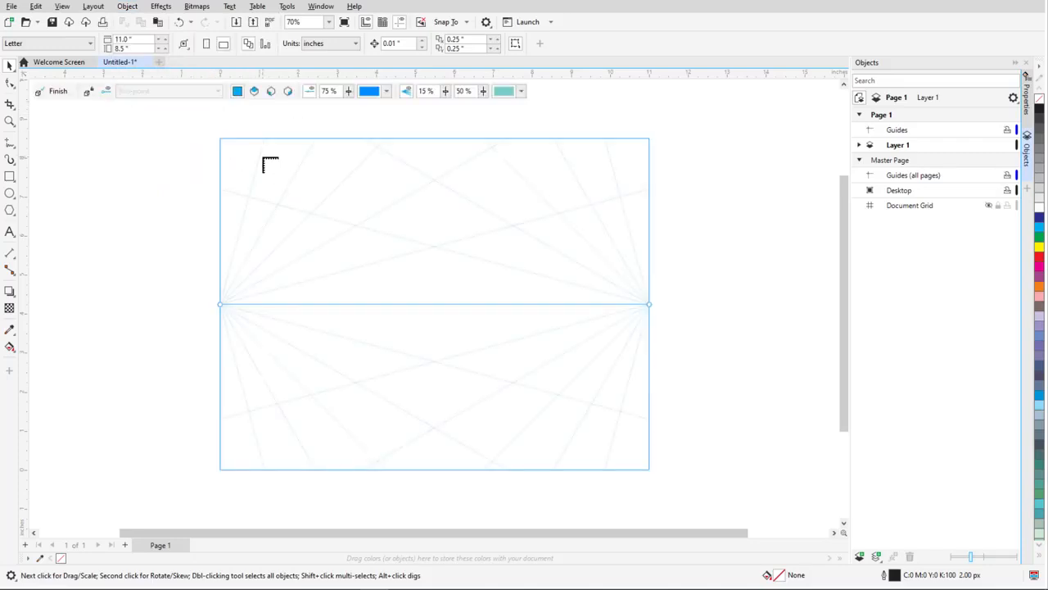
Raise the horizon line to the upper part of the field and set the perspective line density to 80%
{"action": "left_click_drag", "start_coordinate": [470, 302], "coordinate": [461, 208]}
{"action": "left_click_drag", "start_coordinate": [450, 96], "coordinate": [483, 107]}
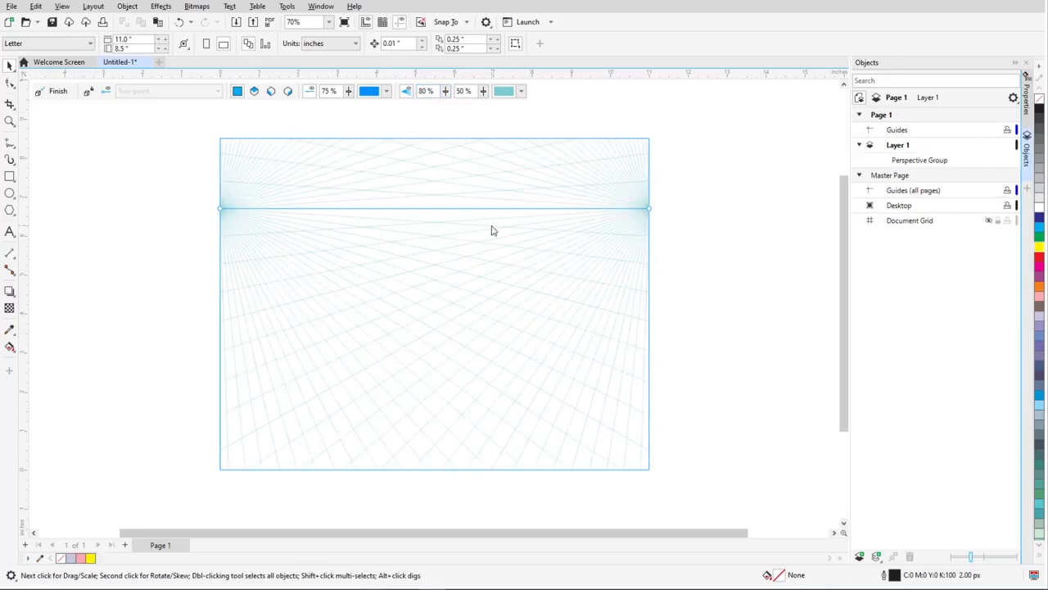
Draw a rectangle about 1.36 by 3.95 inches on the right plane below the horizon and fill it light pink
{"action": "left_click", "coordinate": [290, 92]}
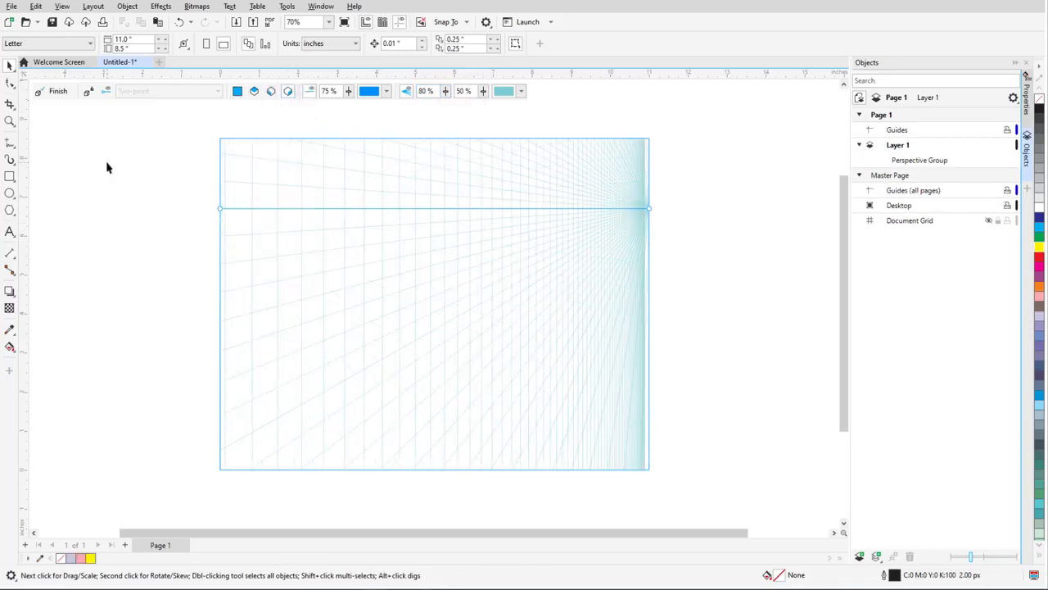
{"action": "left_click", "coordinate": [11, 177]}
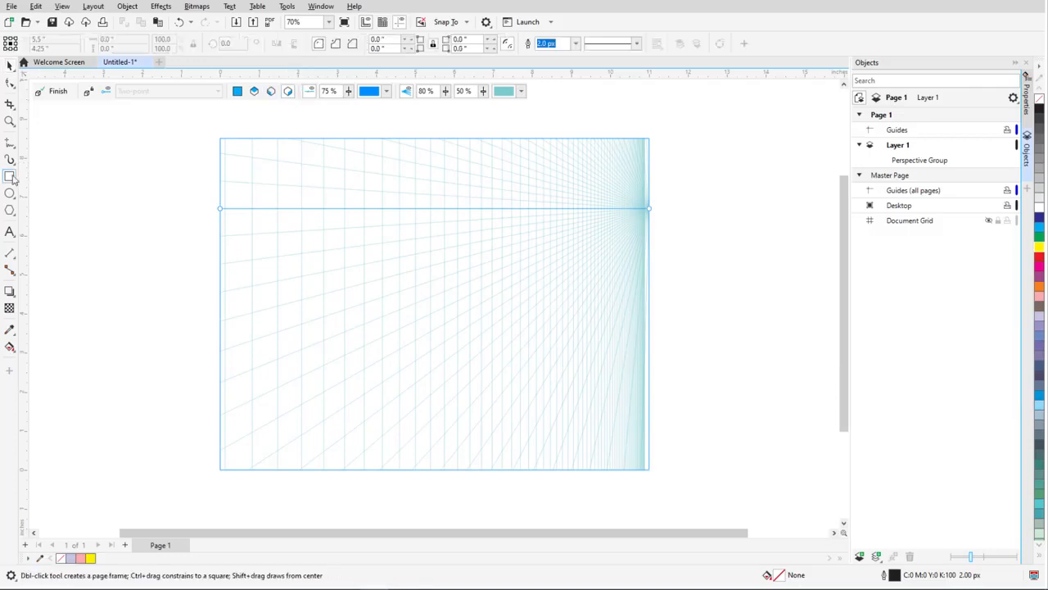
{"action": "left_click_drag", "start_coordinate": [461, 261], "coordinate": [514, 345]}
{"action": "left_click", "coordinate": [1039, 299]}
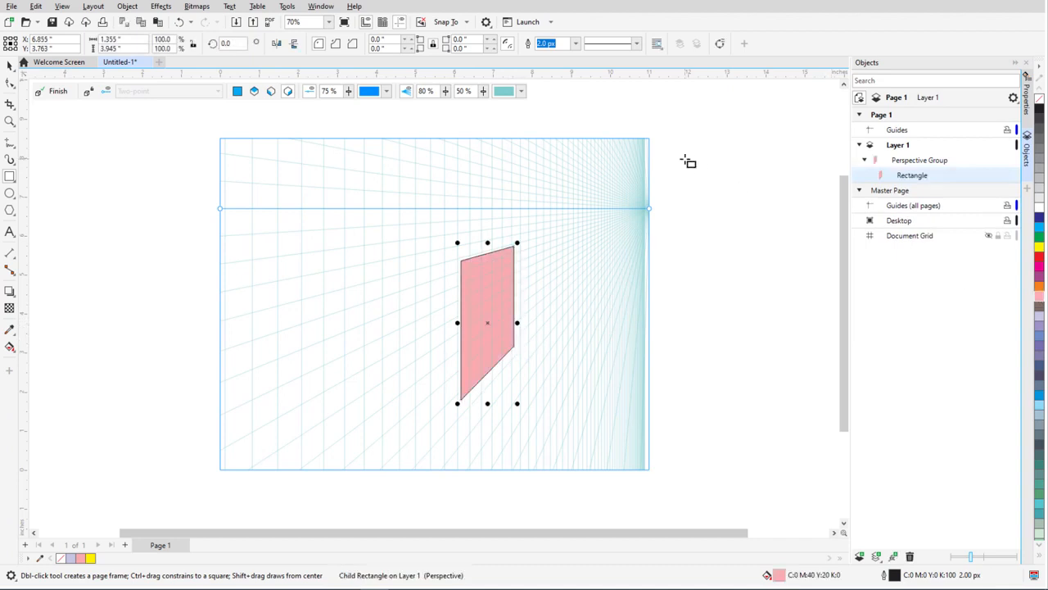
Draw a lavender rectangle on the left plane and a yellow rectangle on the top plane to complete the box beside the pink face
{"action": "left_click", "coordinate": [271, 93]}
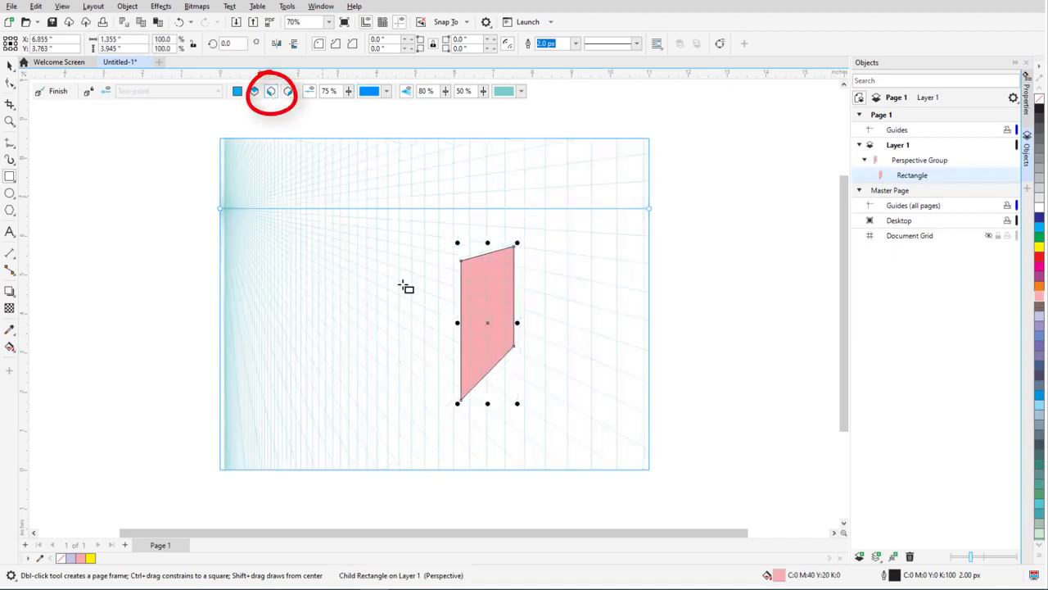
{"action": "left_click_drag", "start_coordinate": [461, 400], "coordinate": [516, 246]}
{"action": "left_click", "coordinate": [1039, 318]}
{"action": "left_click", "coordinate": [254, 91]}
{"action": "left_click", "coordinate": [1040, 247]}
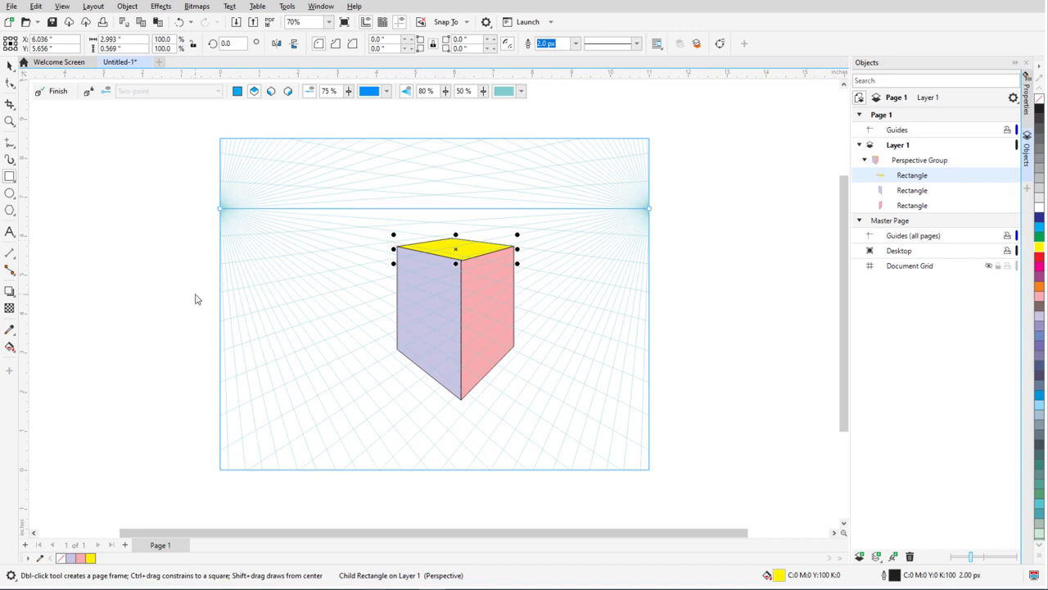
Try a light blue five-pointed star about 0.69 by 1.95 inches drawn directly on the pink face's right plane, and delete it
{"action": "left_click", "coordinate": [289, 92]}
{"action": "left_click", "coordinate": [11, 211]}
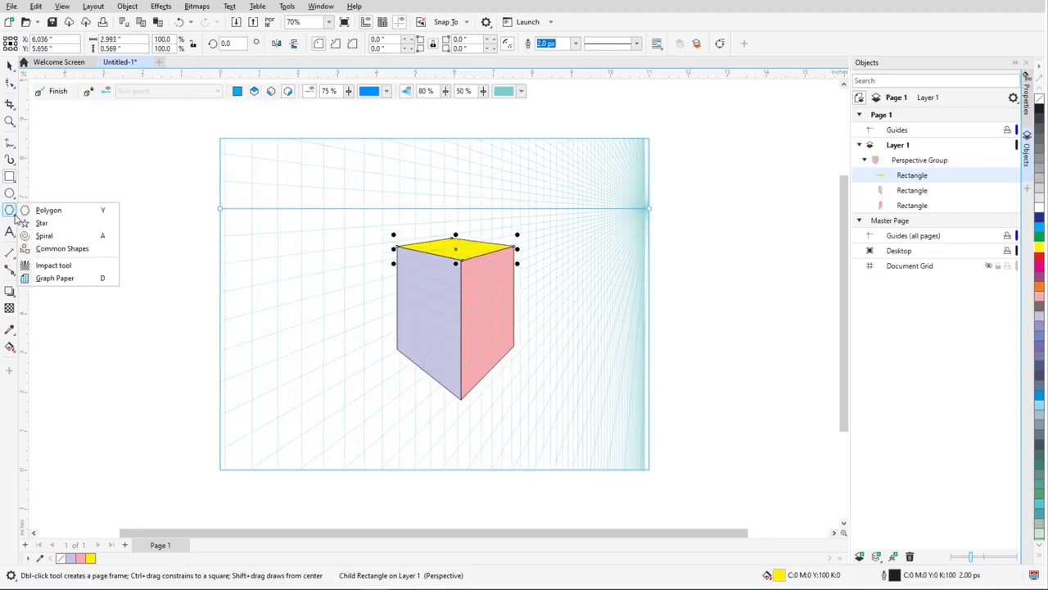
{"action": "left_click", "coordinate": [33, 223]}
{"action": "mouse_move", "coordinate": [478, 330]}
{"action": "left_mouse_down"}
{"action": "mouse_move", "coordinate": [503, 328]}
{"action": "mouse_move", "coordinate": [496, 321]}
{"action": "left_mouse_up"}
{"action": "left_click", "coordinate": [1039, 405]}
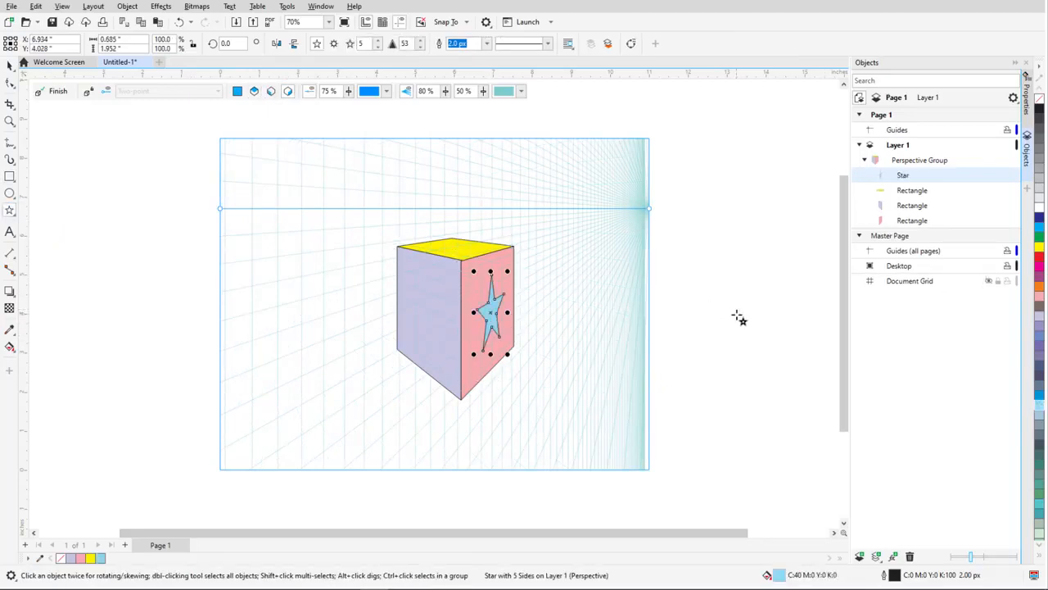
{"action": "key", "text": "Delete"}
Draw a five-pointed star about 1.6 by 1.5 inches on the orthographic plane beside the box and fill it light blue
{"action": "left_click", "coordinate": [237, 92]}
{"action": "left_click_drag", "start_coordinate": [542, 381], "coordinate": [578, 412]}
{"action": "left_click", "coordinate": [1038, 405]}
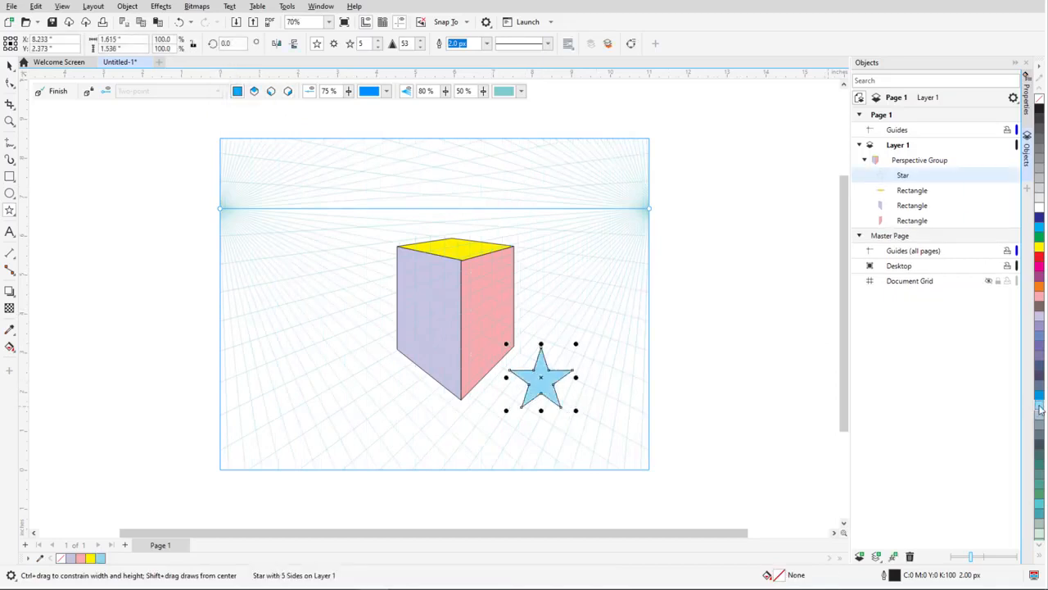
Move the star to the right plane and enlarge it to about 0.69 by 1.73 inches on the pink face
{"action": "right_click", "coordinate": [543, 366]}
{"action": "mouse_move", "coordinate": [651, 26]}
{"action": "left_click", "coordinate": [760, 53]}
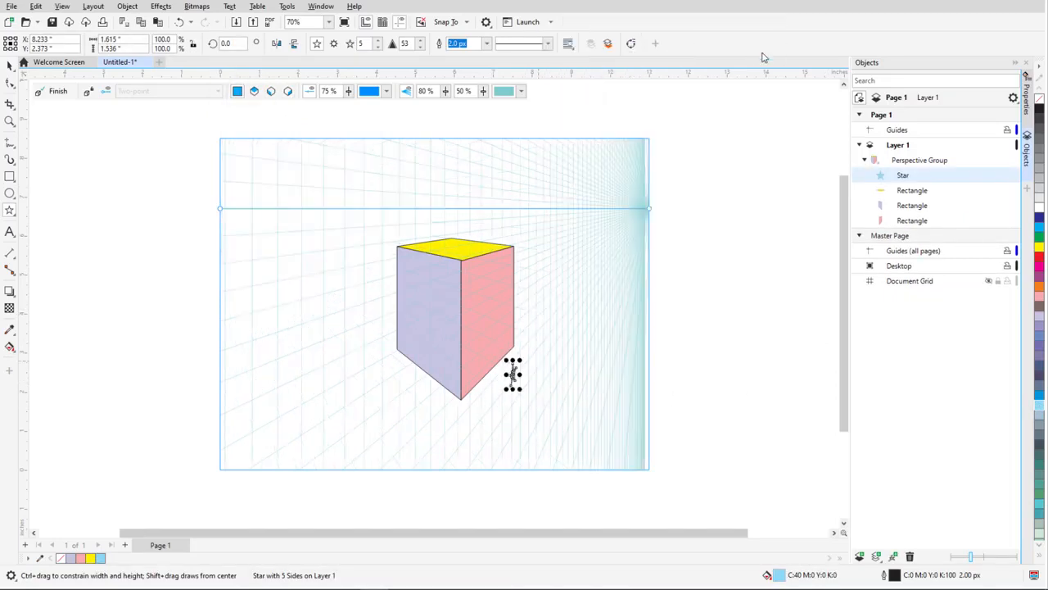
{"action": "scroll", "coordinate": [515, 390], "scroll_direction": "up", "scroll_amount": 2}
{"action": "left_click_drag", "start_coordinate": [510, 362], "coordinate": [498, 197]}
{"action": "scroll", "coordinate": [564, 366], "scroll_direction": "down", "scroll_amount": 2}
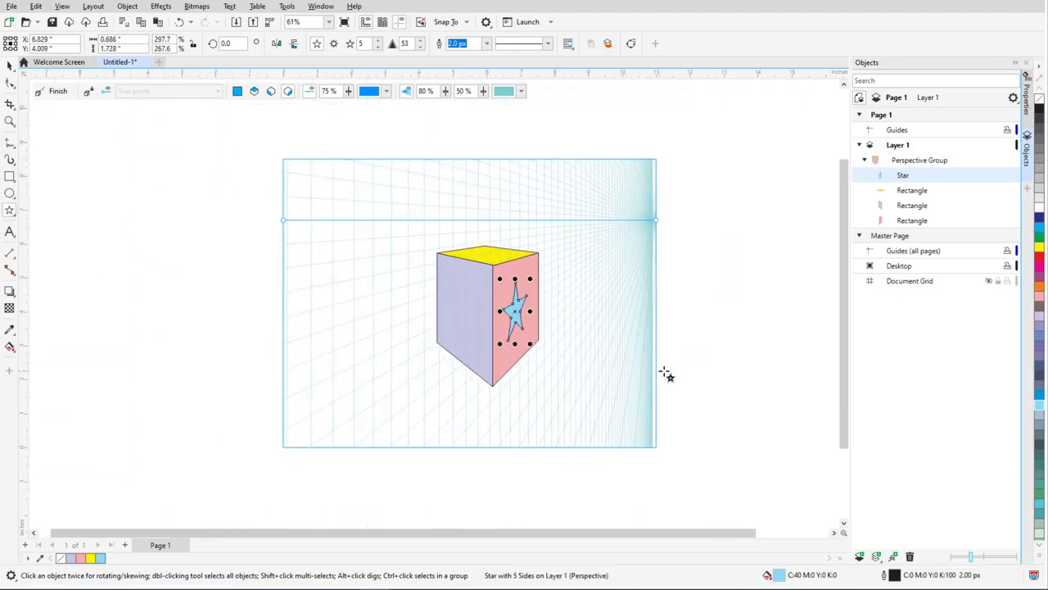
Move the box's lavender face to the orthographic plane so it can be edited flat
{"action": "left_click", "coordinate": [9, 66]}
{"action": "left_click", "coordinate": [104, 172]}
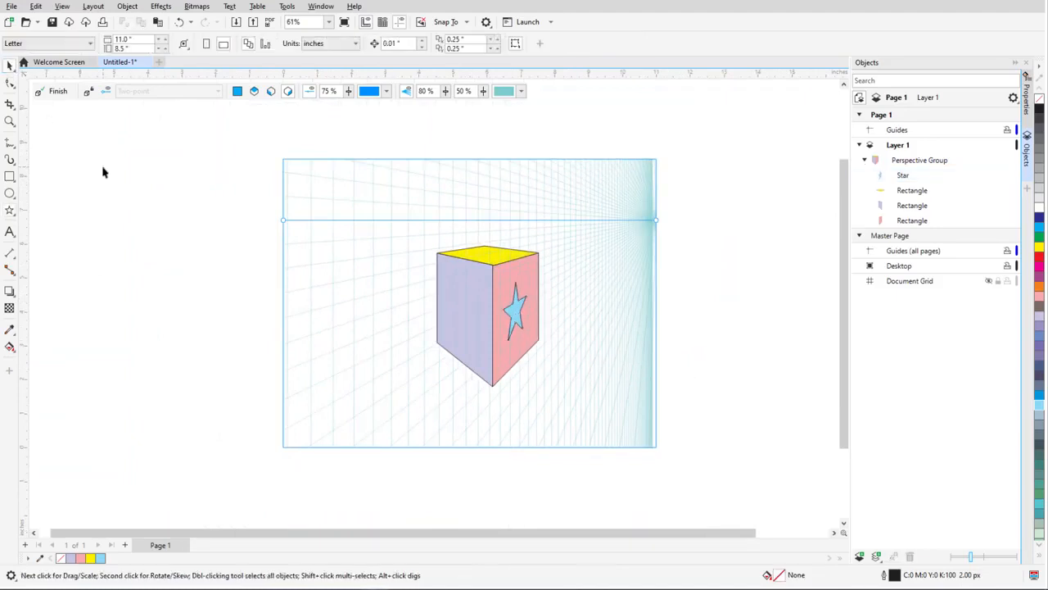
{"action": "right_click", "coordinate": [450, 285]}
{"action": "mouse_move", "coordinate": [539, 259]}
{"action": "left_click", "coordinate": [636, 257]}
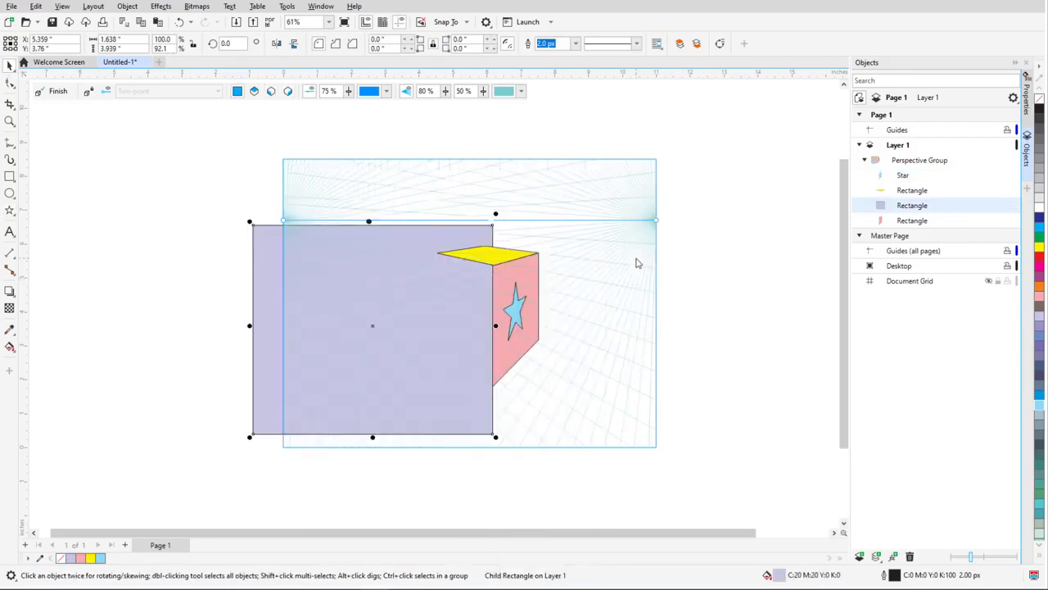
{"action": "left_click", "coordinate": [185, 344]}
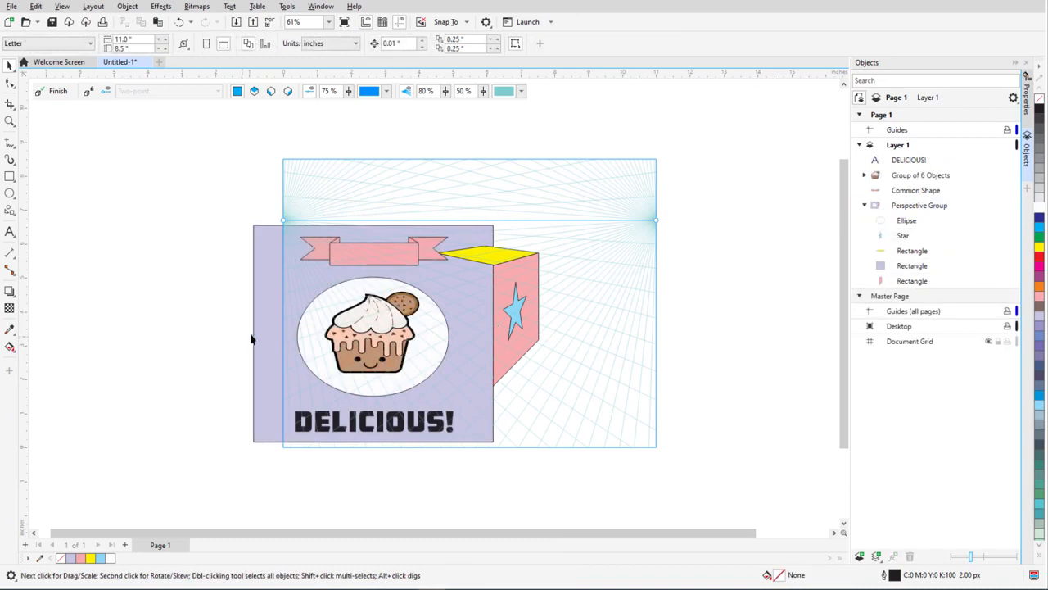
Select the banner, cupcake group and DELICIOUS! text on the lavender face and move them to the orthographic plane
{"action": "left_click", "coordinate": [302, 318], "text": "ctrl"}
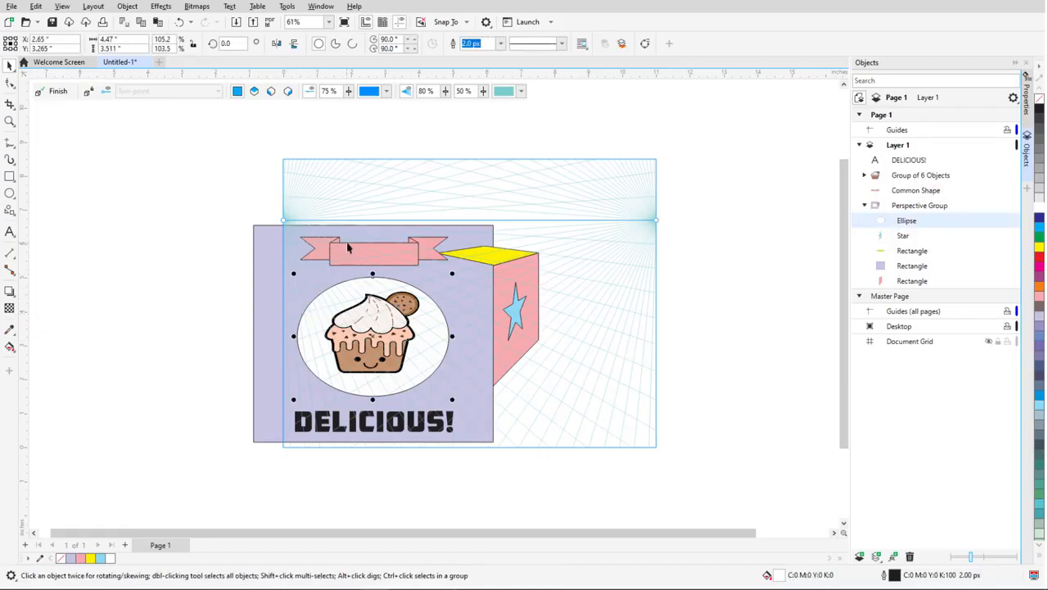
{"action": "left_click", "coordinate": [350, 249]}
{"action": "left_click", "coordinate": [386, 312], "text": "shift"}
{"action": "left_click", "coordinate": [422, 419], "text": "shift"}
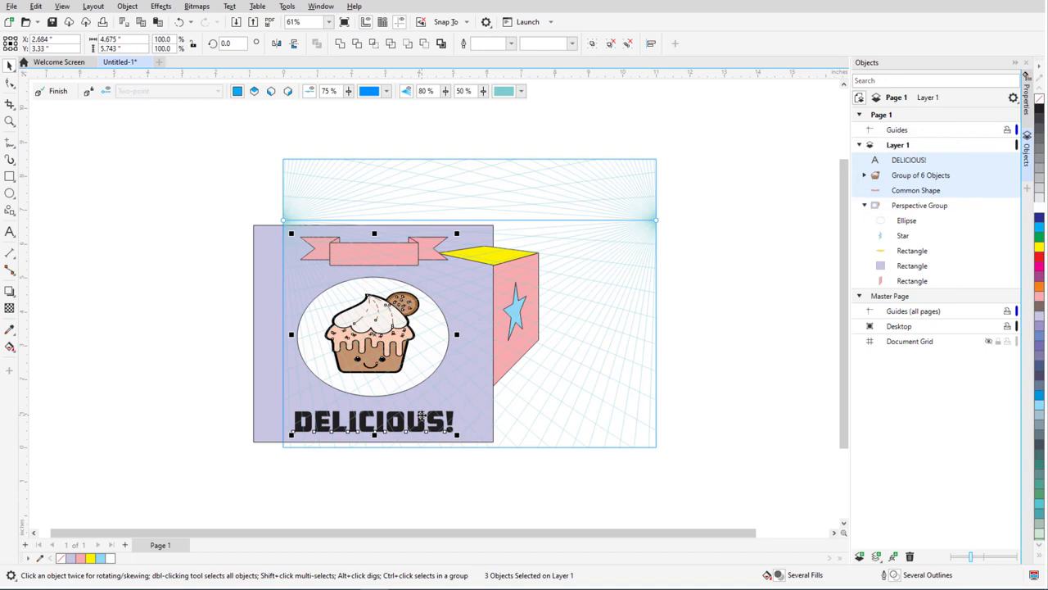
{"action": "right_click", "coordinate": [421, 417]}
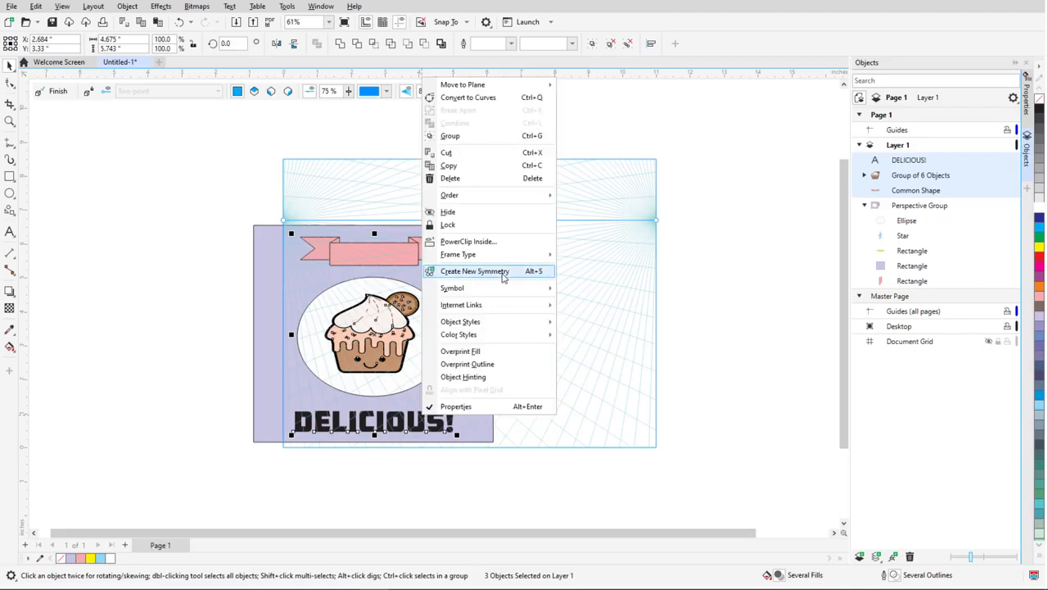
{"action": "mouse_move", "coordinate": [534, 89]}
{"action": "left_click", "coordinate": [681, 86]}
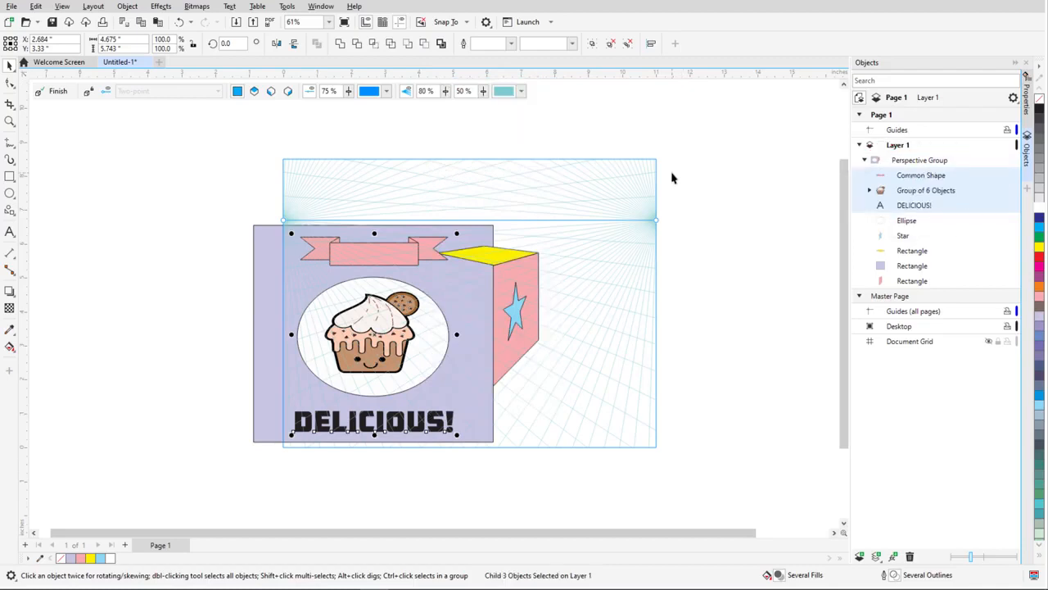
Group the banner, cupcake, text, ellipse and lavender rectangle, and move the group to the left plane
{"action": "left_click", "coordinate": [271, 286], "text": "shift"}
{"action": "left_click", "coordinate": [321, 300], "text": "shift"}
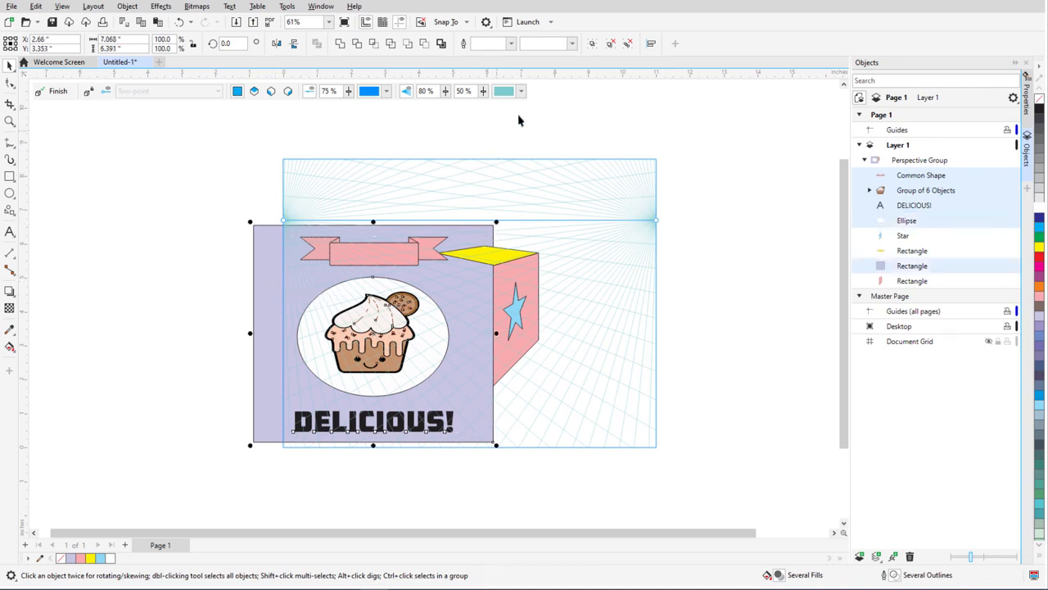
{"action": "left_click", "coordinate": [592, 45]}
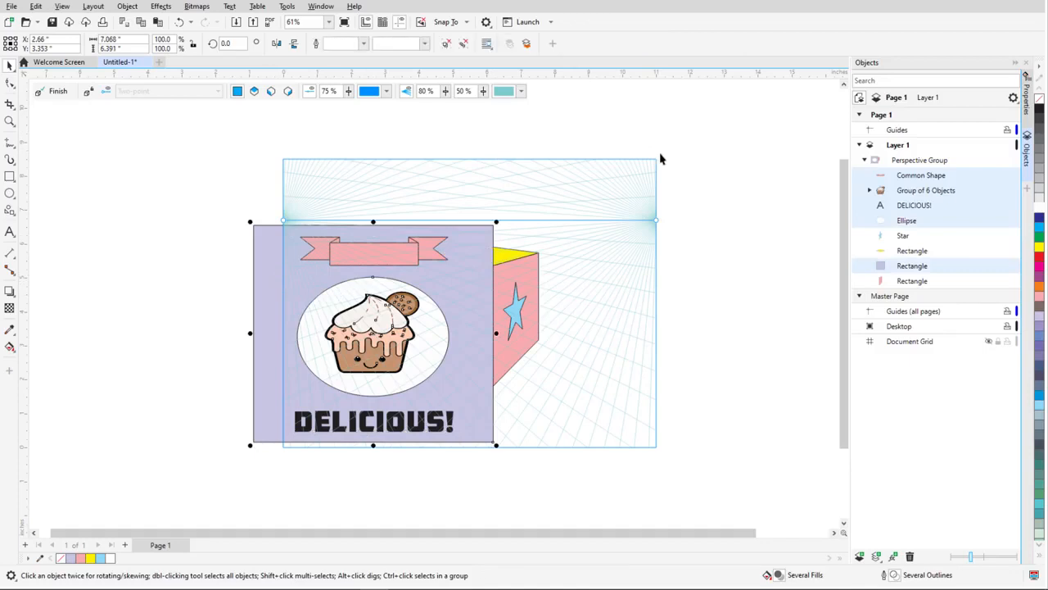
{"action": "right_click", "coordinate": [472, 238]}
{"action": "mouse_move", "coordinate": [541, 241]}
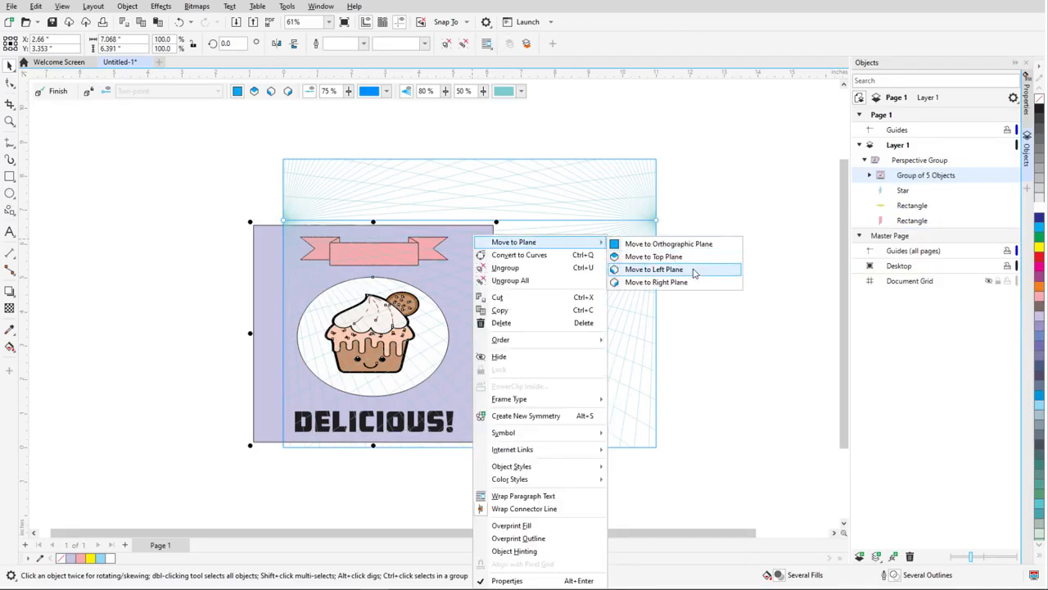
{"action": "left_click", "coordinate": [655, 268]}
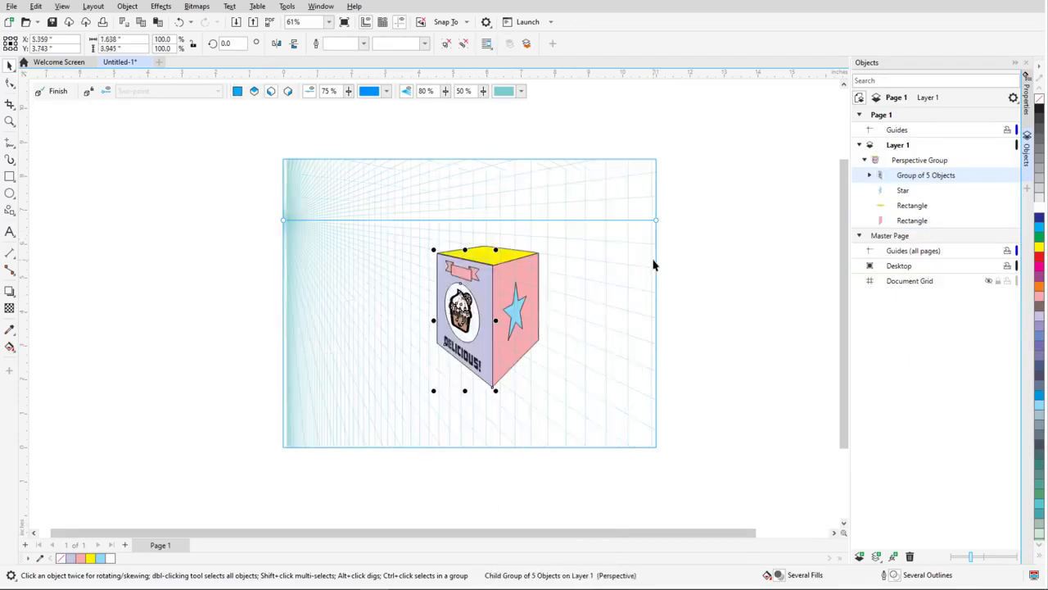
Finish the perspective drawing and view the decorated box up close without the grid
{"action": "left_click", "coordinate": [55, 91]}
{"action": "left_click", "coordinate": [522, 363]}
{"action": "scroll", "coordinate": [523, 362], "scroll_direction": "up", "scroll_amount": 3}
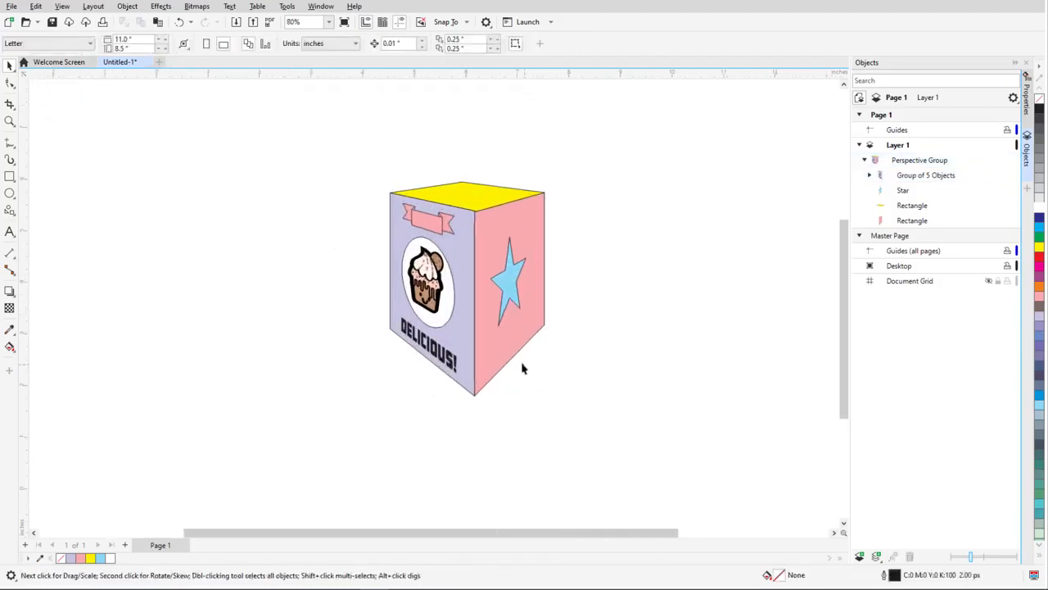
{"action": "scroll", "coordinate": [501, 272], "scroll_direction": "up", "scroll_amount": 2}
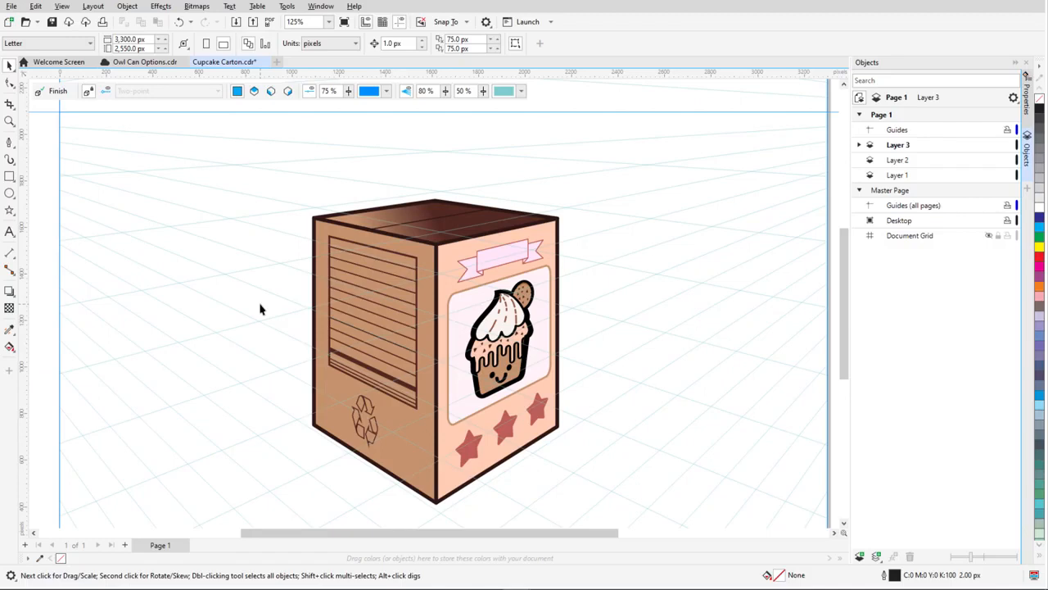
Draw a rectangle on the right plane rising above the carton's top and copy the pink front panel's fill and outline onto it
{"action": "left_click", "coordinate": [289, 92]}
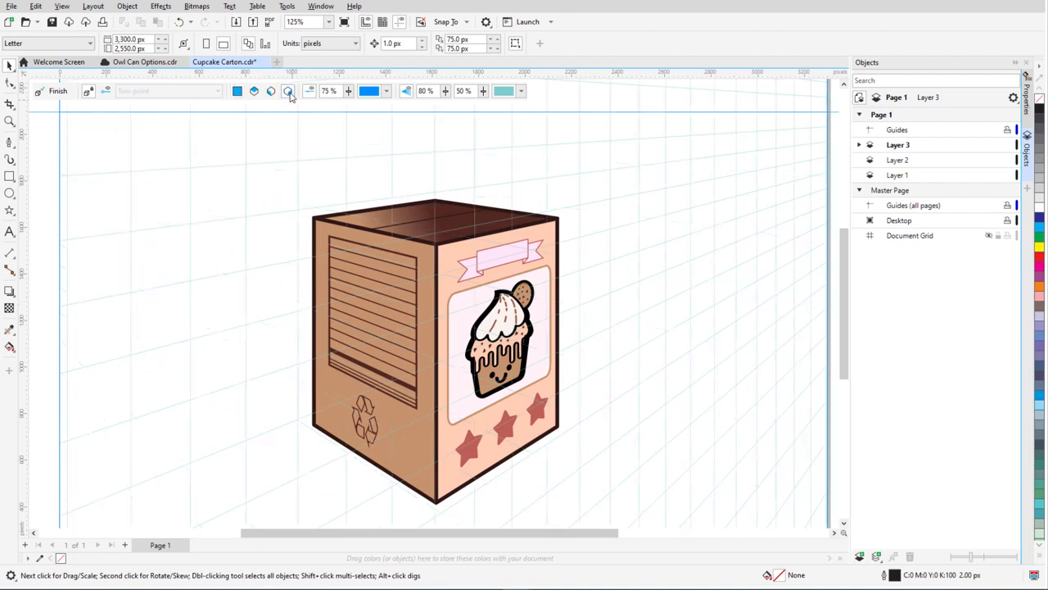
{"action": "left_click", "coordinate": [9, 177]}
{"action": "left_click_drag", "start_coordinate": [373, 226], "coordinate": [499, 151]}
{"action": "left_click", "coordinate": [10, 329]}
{"action": "left_click", "coordinate": [458, 250]}
{"action": "left_click", "coordinate": [443, 157]}
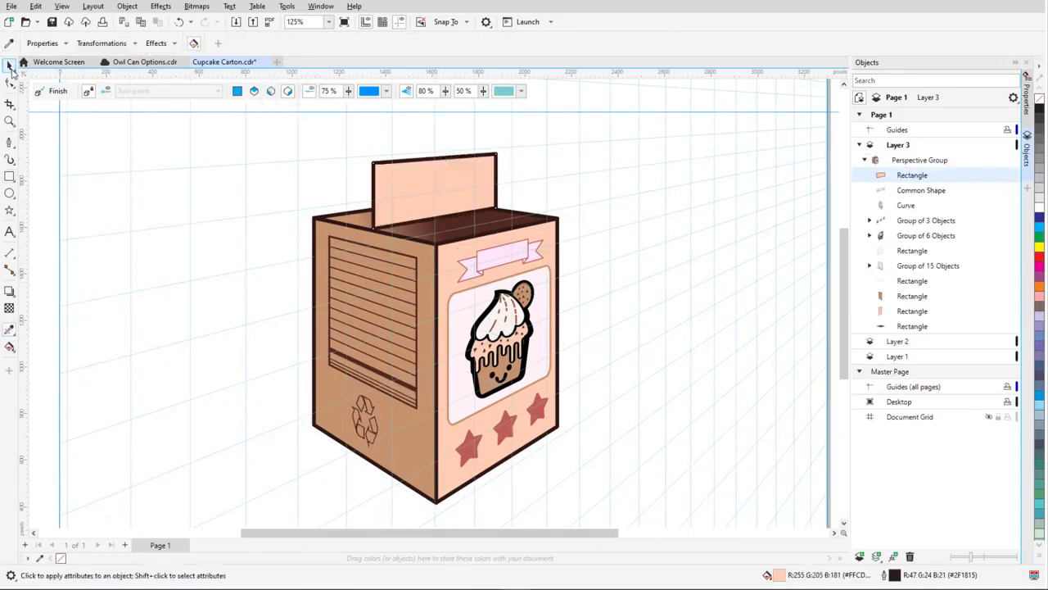
Shorten the new rectangle from its lower edge into a strip about 142 px tall above the carton
{"action": "left_click", "coordinate": [9, 66]}
{"action": "left_click_drag", "start_coordinate": [435, 222], "coordinate": [432, 185]}
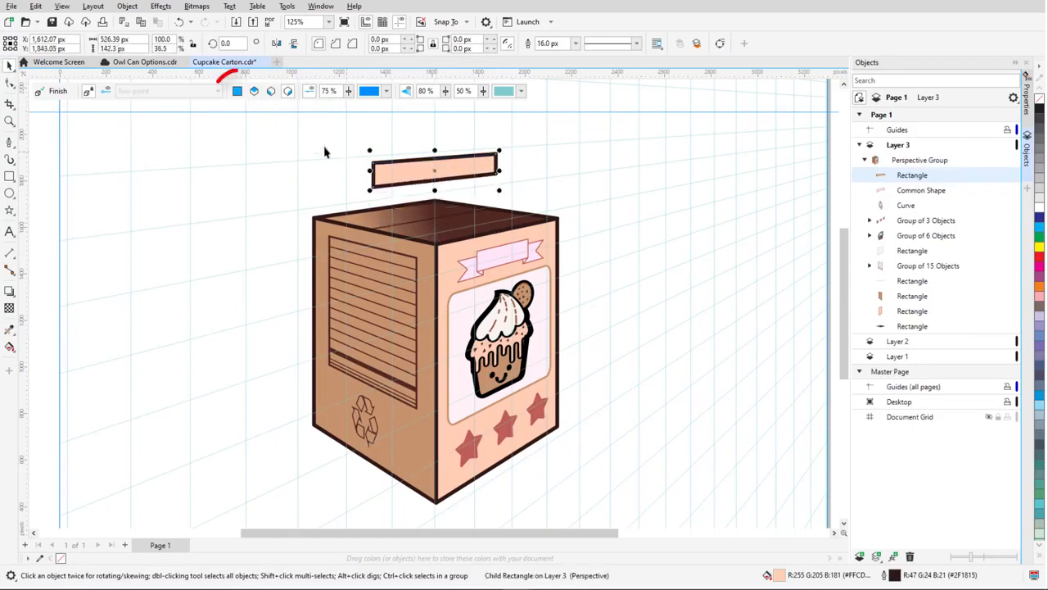
Draw a sloped roof panel about 791 by 304 px on the orthographic plane between the strip and front panel, copying the front panel's fill and outline
{"action": "left_click", "coordinate": [237, 91]}
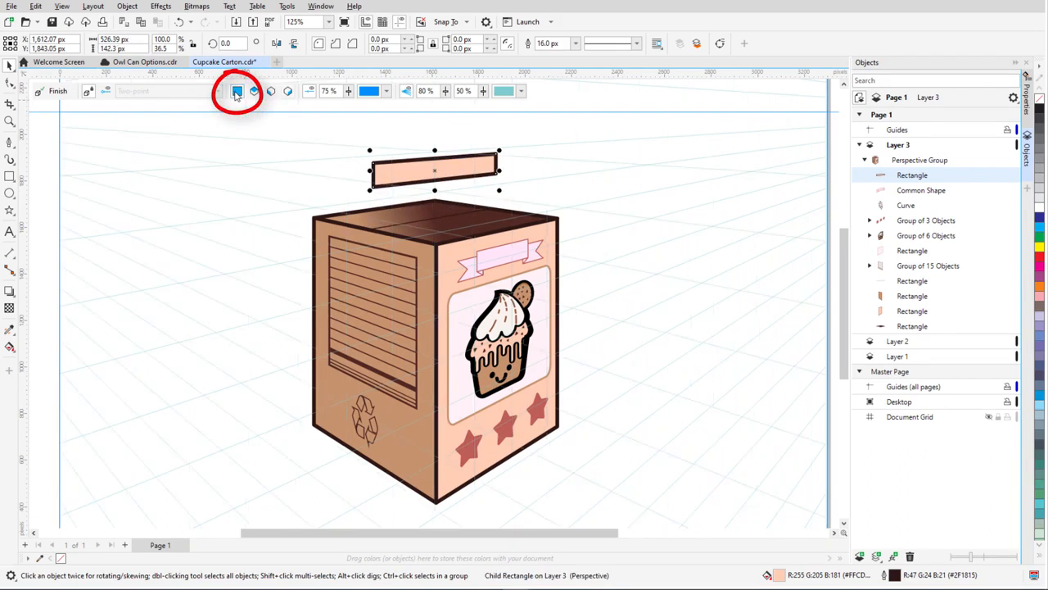
{"action": "left_click", "coordinate": [9, 143]}
{"action": "left_click", "coordinate": [372, 189]}
{"action": "left_click", "coordinate": [437, 245]}
{"action": "left_click", "coordinate": [558, 218]}
{"action": "left_click", "coordinate": [497, 174]}
{"action": "left_click", "coordinate": [374, 187]}
{"action": "left_click", "coordinate": [9, 331]}
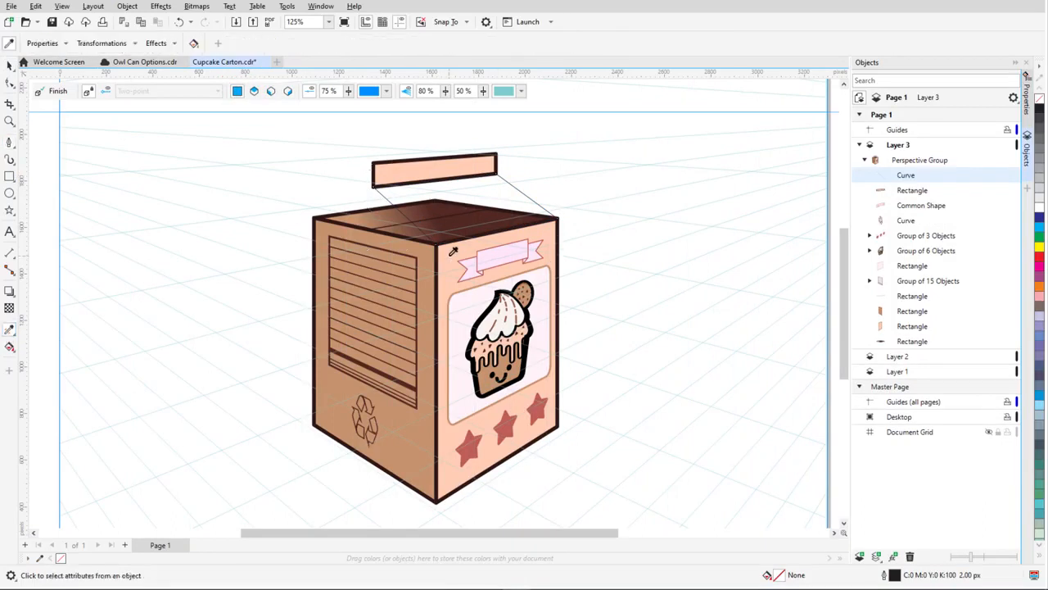
{"action": "left_click", "coordinate": [450, 254]}
{"action": "left_click", "coordinate": [505, 179]}
Draw a triangular roof flap about 346 by 133 px behind the carton's open left side and give it the same pink fill and dark outline
{"action": "left_click", "coordinate": [9, 142]}
{"action": "left_click", "coordinate": [313, 221]}
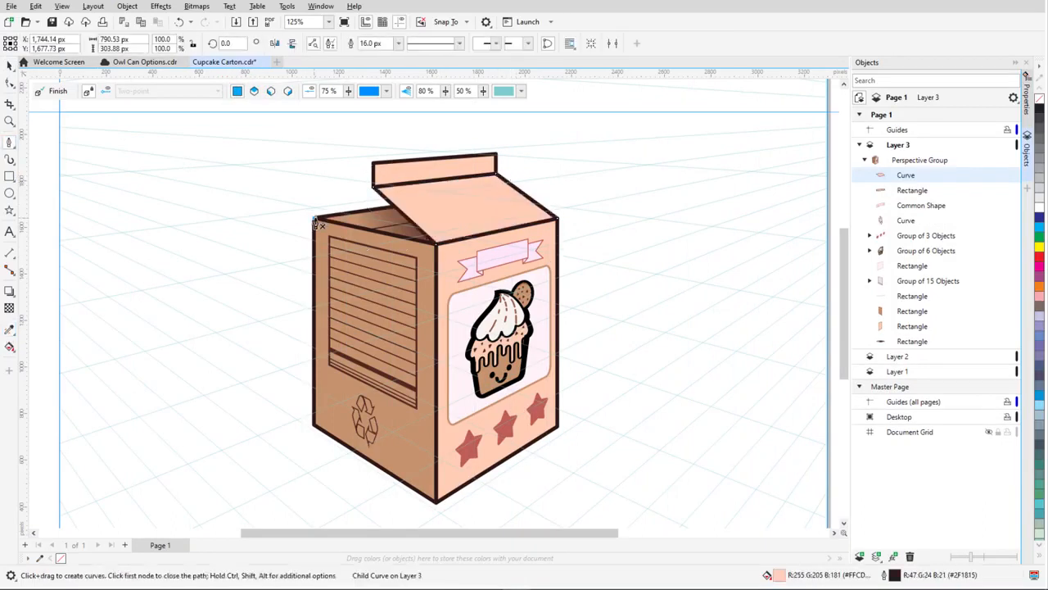
{"action": "left_click", "coordinate": [373, 187]}
{"action": "left_click", "coordinate": [395, 207]}
{"action": "left_click", "coordinate": [313, 222]}
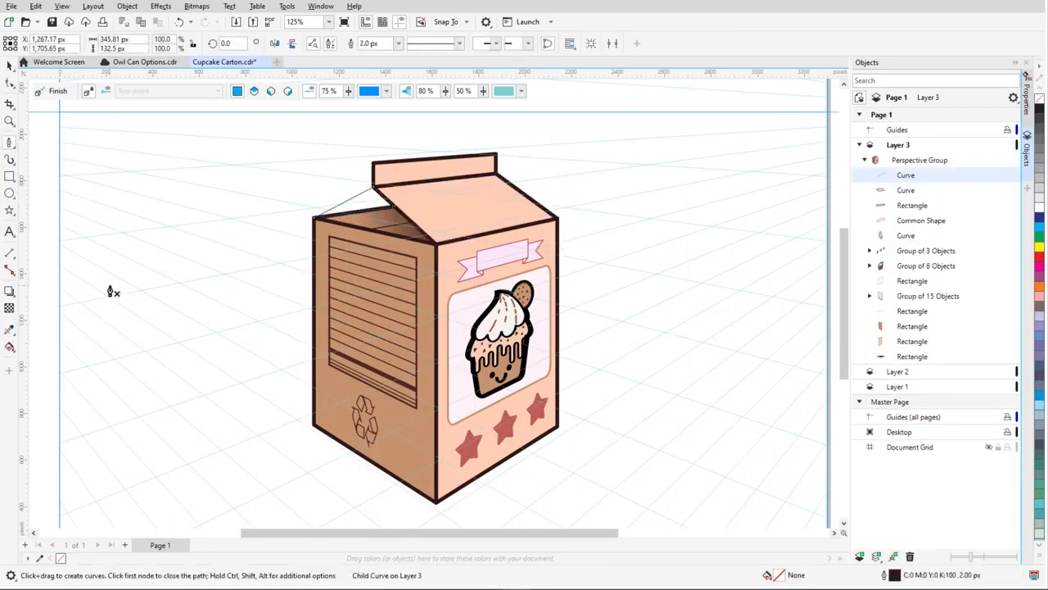
{"action": "left_click", "coordinate": [9, 331]}
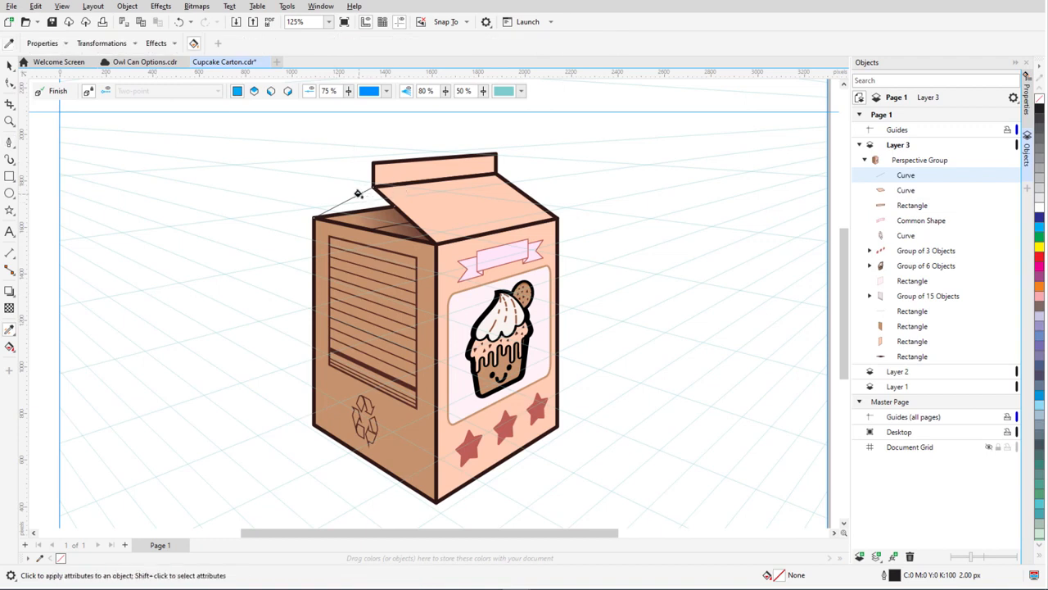
{"action": "left_click", "coordinate": [358, 193]}
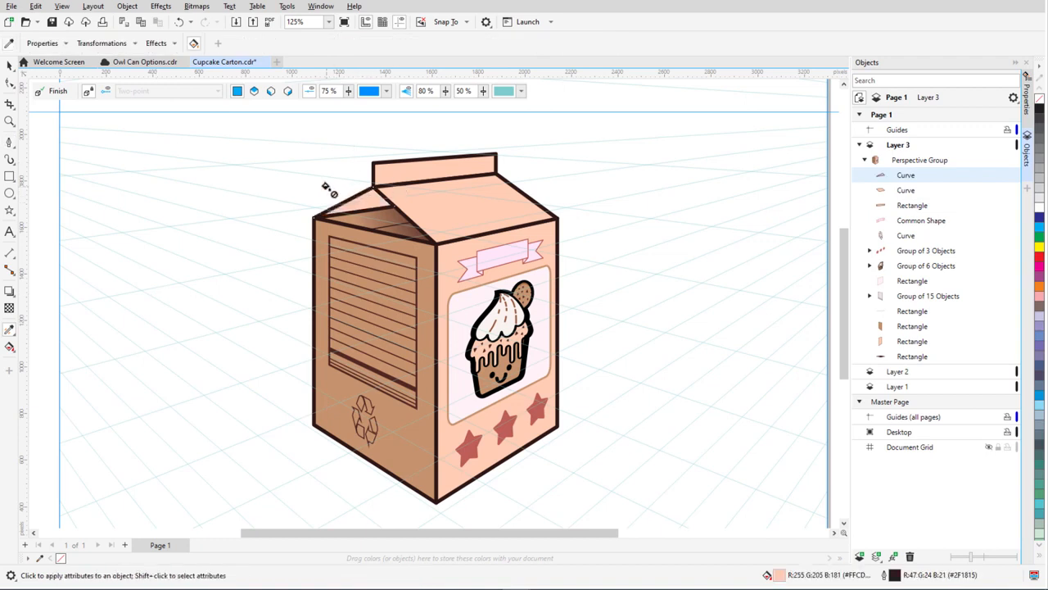